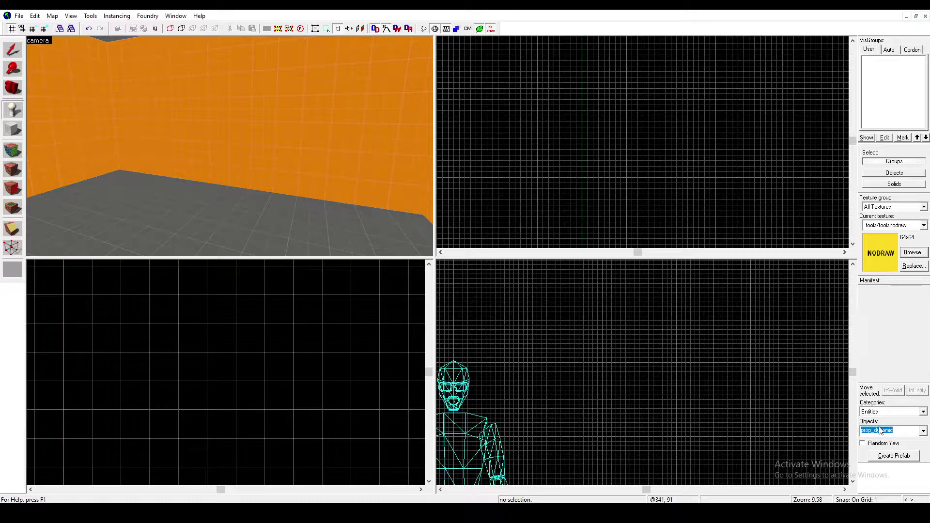
Place a prop_static entity on the orange wall.
{"action": "type", "text": "p"}
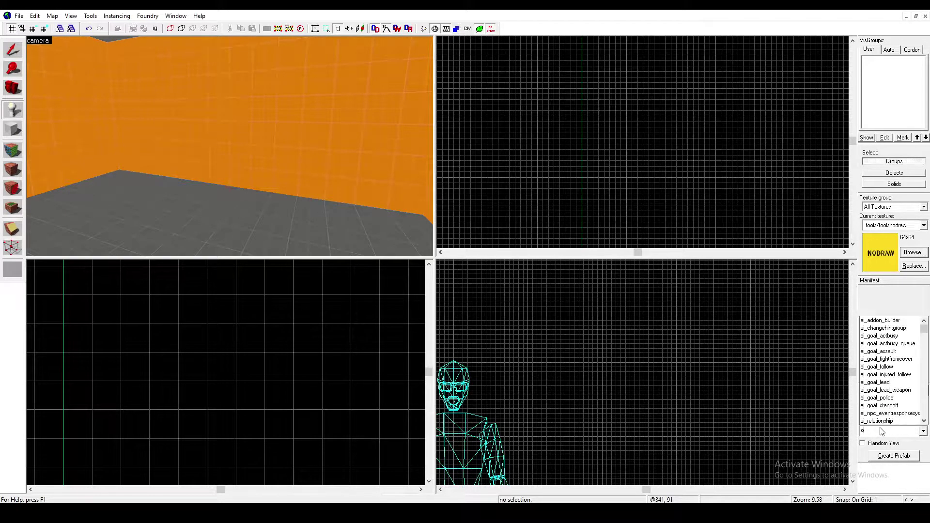
{"action": "type", "text": "rop_static"}
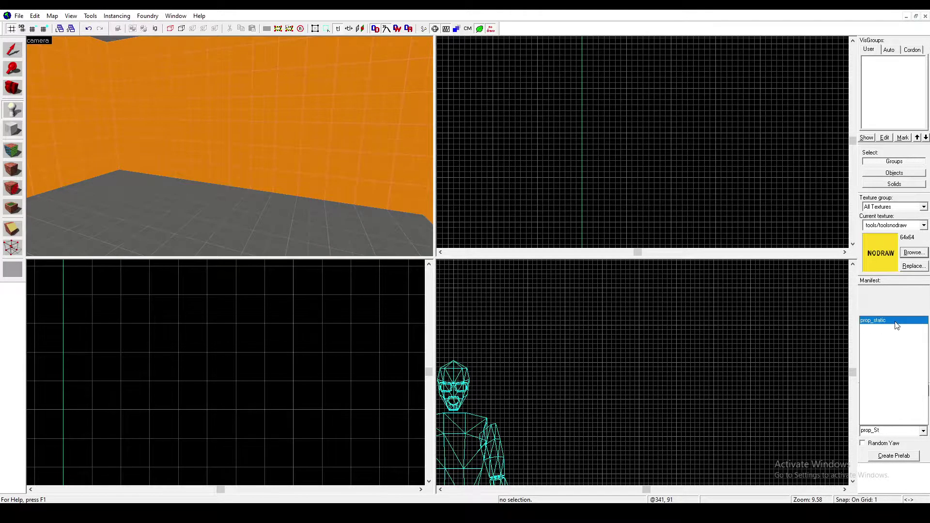
{"action": "key", "text": "Return"}
{"action": "left_click", "coordinate": [248, 130]}
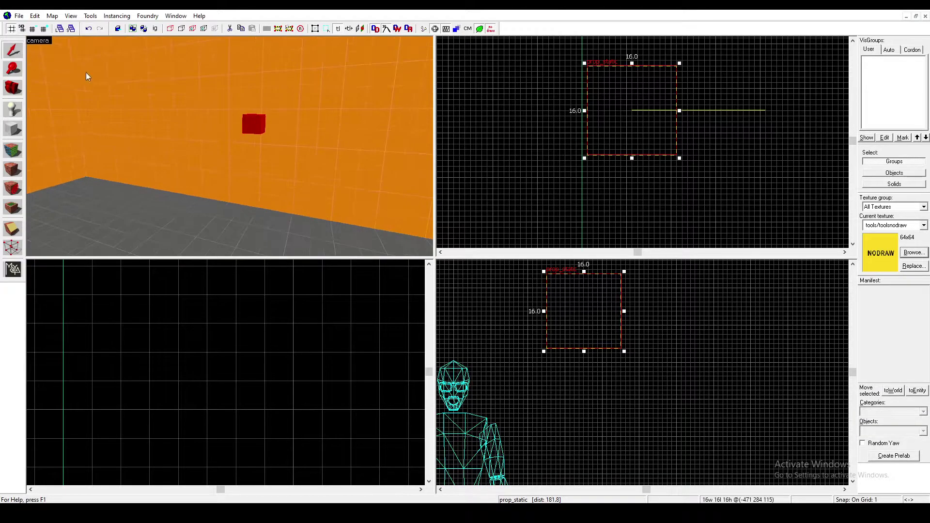
Find the breaker models and set the prop_static's world model to props_gameplay/circuit_breaker_box.mdl.
{"action": "double_click", "coordinate": [260, 125]}
{"action": "double_click", "coordinate": [351, 293]}
{"action": "key", "text": "BackSpace"}
{"action": "type", "text": "breaker"}
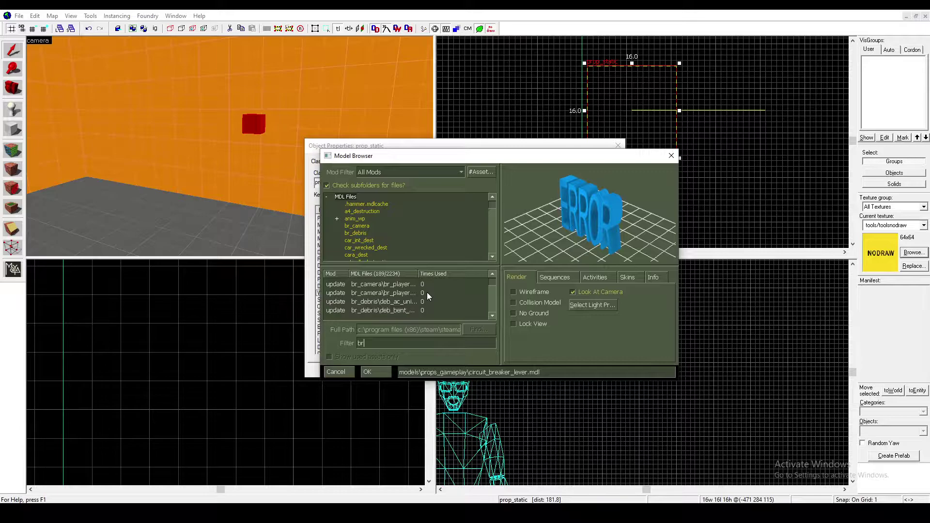
{"action": "left_click", "coordinate": [420, 292]}
{"action": "key", "text": "Down"}
{"action": "key", "text": "Down"}
{"action": "key", "text": "Down"}
{"action": "key", "text": "Down"}
{"action": "key", "text": "Down"}
{"action": "key", "text": "Down"}
{"action": "key", "text": "Down"}
{"action": "key", "text": "Down"}
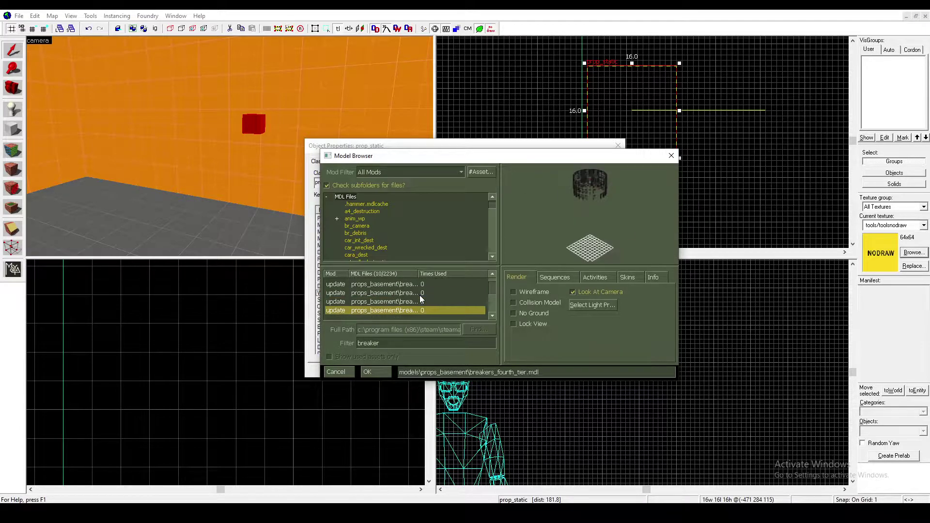
{"action": "key", "text": "Up"}
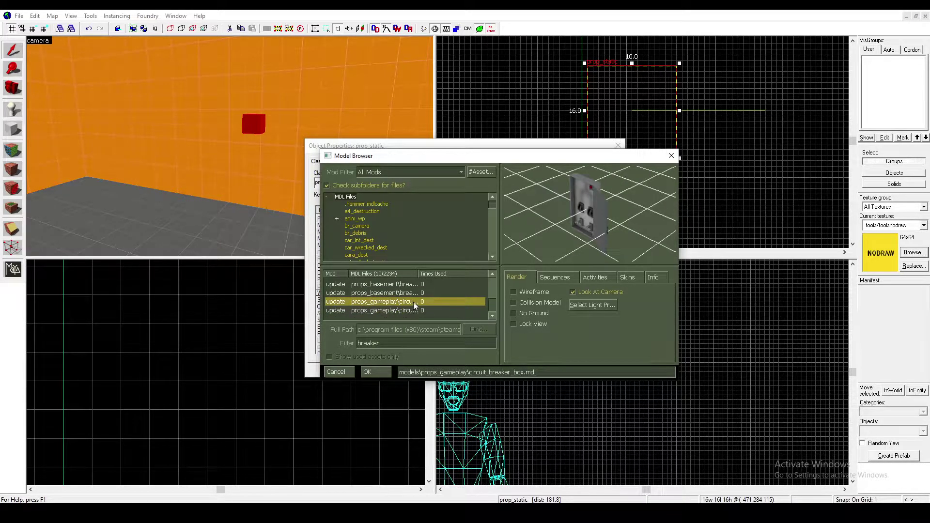
{"action": "double_click", "coordinate": [414, 301]}
{"action": "left_click", "coordinate": [596, 371]}
{"action": "left_click", "coordinate": [565, 371]}
Move the circuit breaker box flush against the wall in the top view.
{"action": "scroll", "coordinate": [644, 120], "scroll_direction": "up", "scroll_amount": 2}
{"action": "left_click_drag", "start_coordinate": [647, 120], "coordinate": [575, 121]}
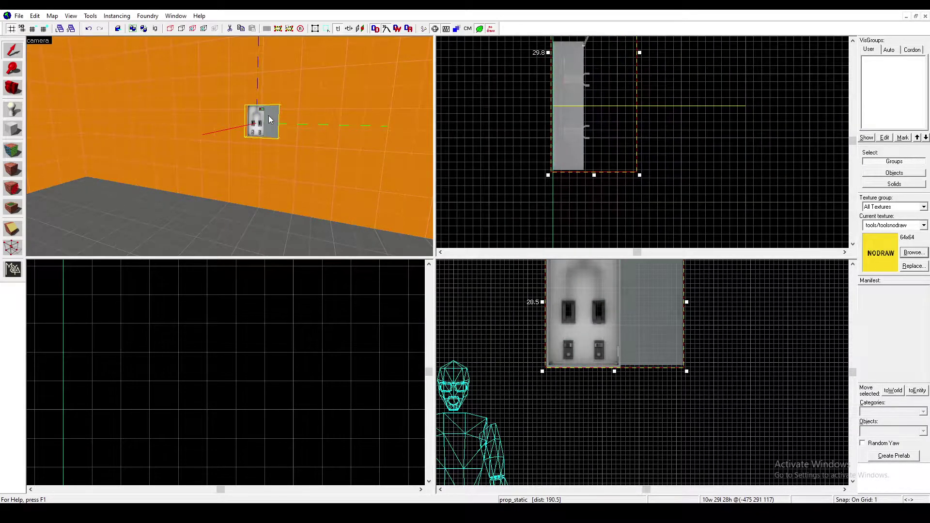
{"action": "scroll", "coordinate": [269, 115], "scroll_direction": "up", "scroll_amount": 2}
Place a prop_dynamic entity on the wall beside the circuit breaker box.
{"action": "left_click", "coordinate": [13, 110]}
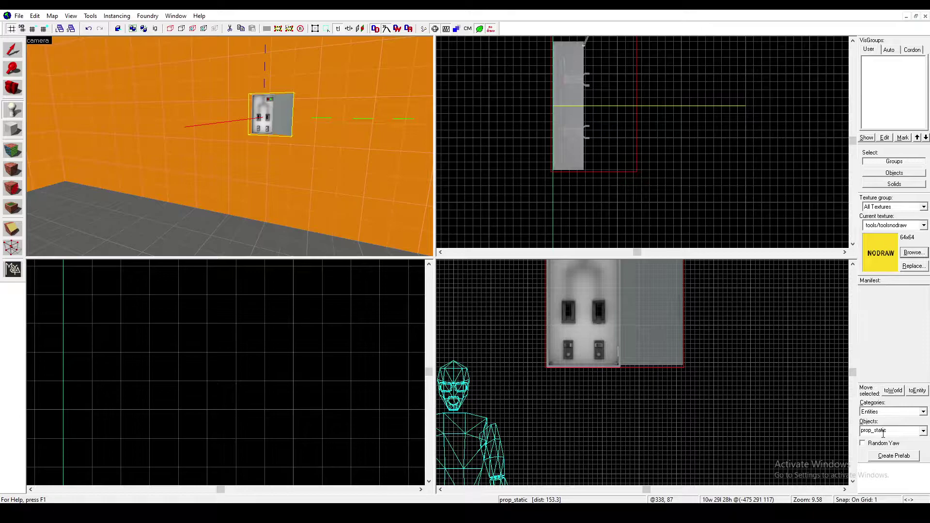
{"action": "type", "text": "prop_"}
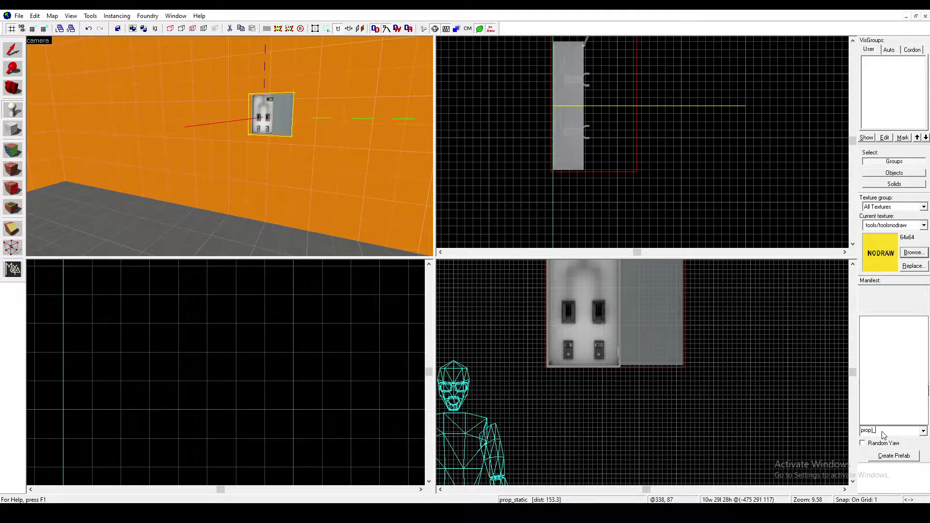
{"action": "type", "text": "dynamic"}
{"action": "key", "text": "Return"}
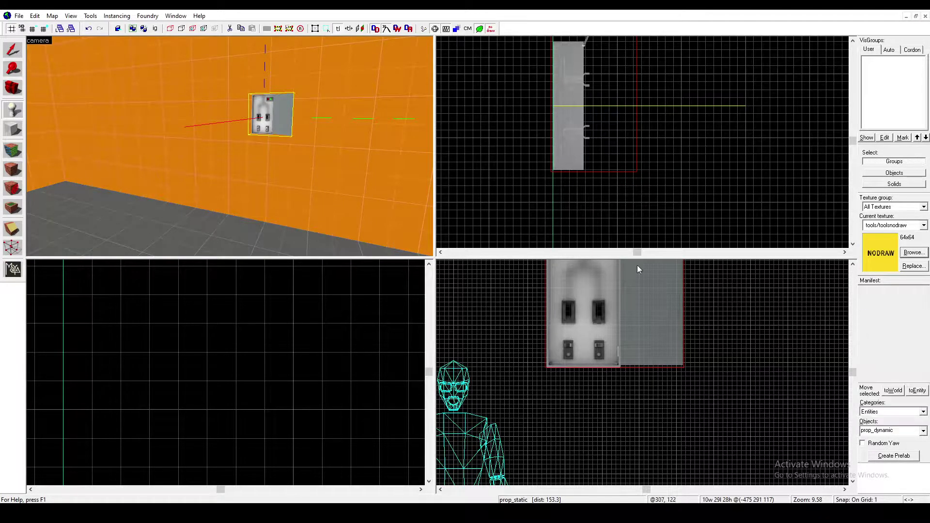
{"action": "left_click", "coordinate": [305, 135]}
{"action": "scroll", "coordinate": [305, 135], "scroll_direction": "up", "scroll_amount": 1}
{"action": "left_click", "coordinate": [22, 50]}
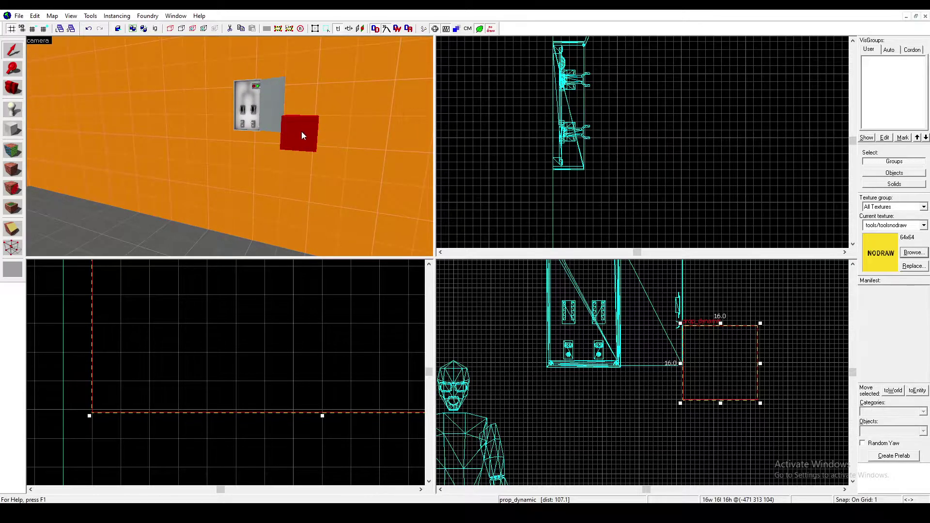
Set the prop_dynamic's world model to props_gameplay/circuit_breaker_lever.mdl.
{"action": "double_click", "coordinate": [301, 131]}
{"action": "double_click", "coordinate": [372, 273]}
{"action": "type", "text": "lever"}
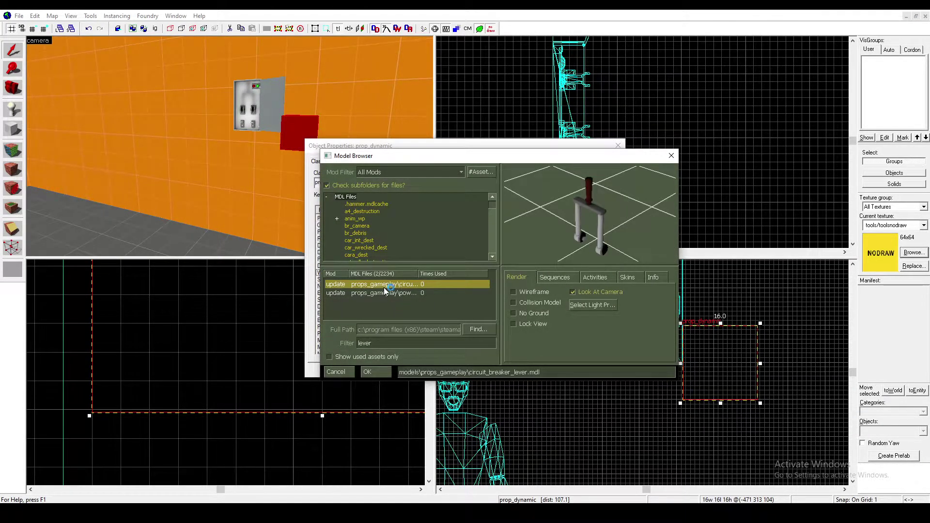
{"action": "double_click", "coordinate": [385, 287]}
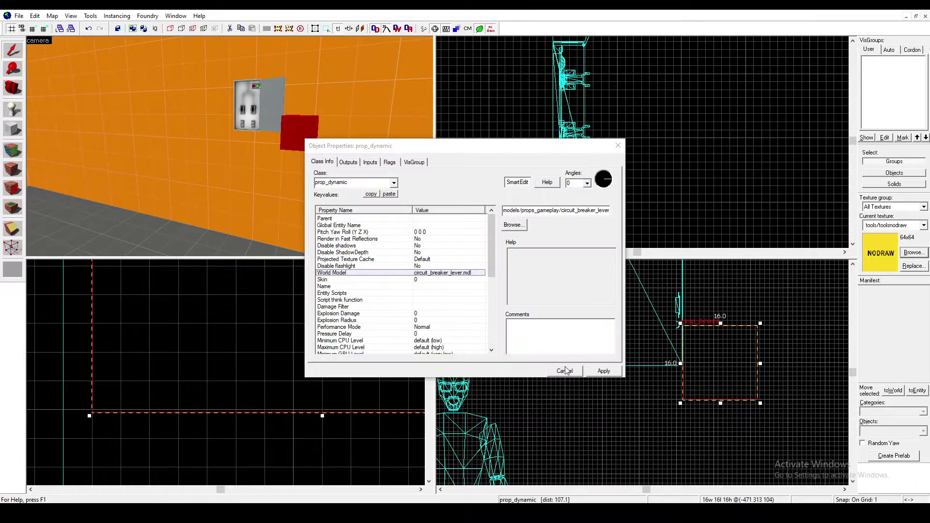
{"action": "left_click", "coordinate": [601, 372]}
{"action": "left_click", "coordinate": [565, 372]}
Move the lever in the top view so it sits inside the breaker box, centred between the two rows of contacts.
{"action": "scroll", "coordinate": [601, 133], "scroll_direction": "down", "scroll_amount": 8}
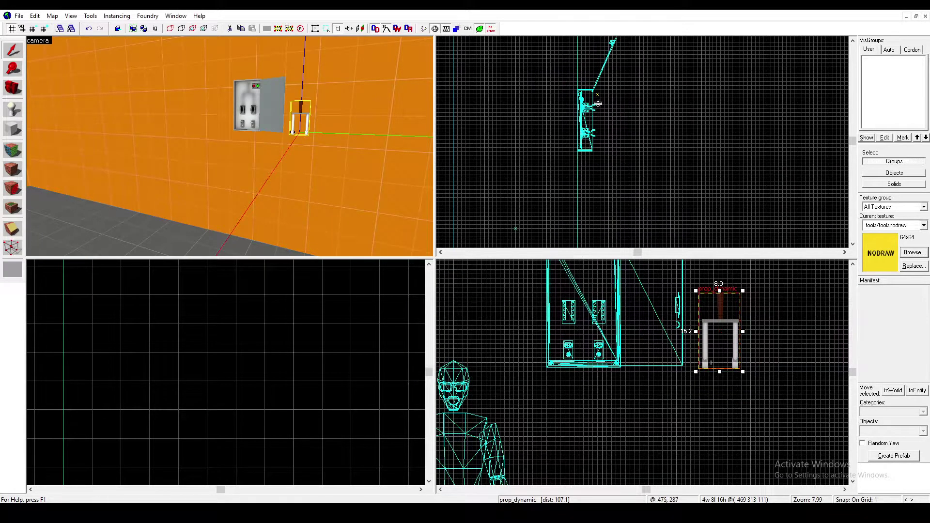
{"action": "scroll", "coordinate": [606, 75], "scroll_direction": "up", "scroll_amount": 3}
{"action": "left_click_drag", "start_coordinate": [608, 84], "coordinate": [573, 128]}
{"action": "scroll", "coordinate": [580, 183], "scroll_direction": "up", "scroll_amount": 11}
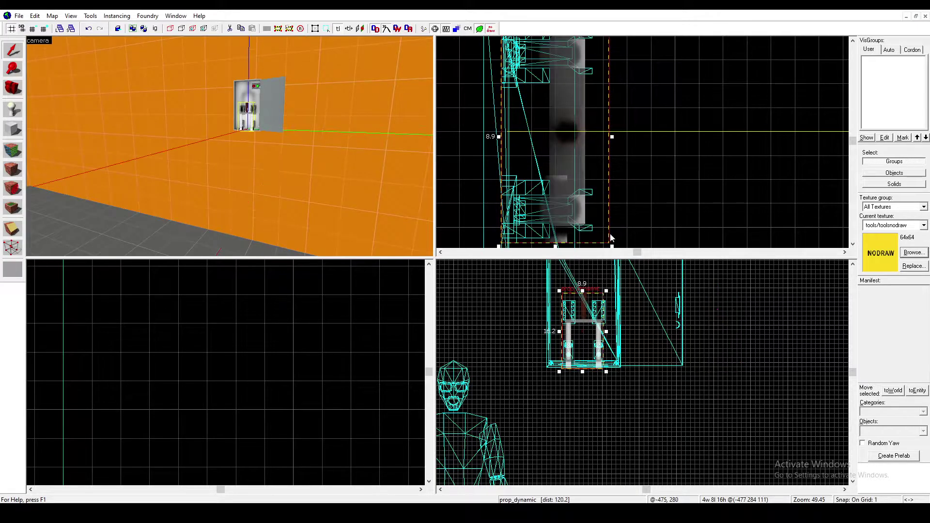
{"action": "scroll", "coordinate": [571, 381], "scroll_direction": "up", "scroll_amount": 2}
{"action": "scroll", "coordinate": [572, 381], "scroll_direction": "up", "scroll_amount": 1}
Raise the lever in the front view so its feet line up with the lower mounts in the breaker box.
{"action": "left_click_drag", "start_coordinate": [584, 345], "coordinate": [584, 297]}
{"action": "scroll", "coordinate": [585, 320], "scroll_direction": "down", "scroll_amount": 7}
{"action": "scroll", "coordinate": [590, 310], "scroll_direction": "up", "scroll_amount": 6}
{"action": "scroll", "coordinate": [590, 357], "scroll_direction": "up", "scroll_amount": 3}
{"action": "mouse_move", "coordinate": [588, 385]}
{"action": "left_mouse_down"}
{"action": "mouse_move", "coordinate": [591, 418]}
{"action": "mouse_move", "coordinate": [590, 386]}
{"action": "left_mouse_up"}
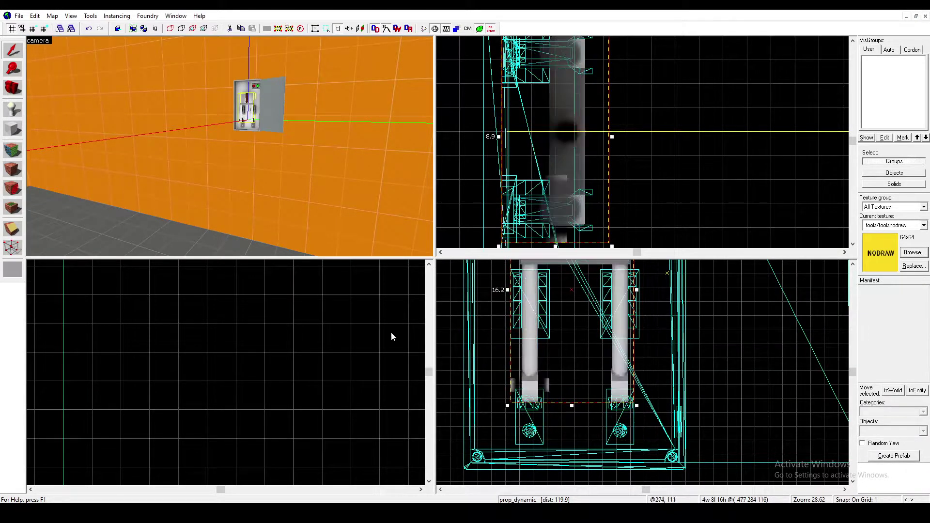
Name the lever prop_dynamic "lever".
{"action": "scroll", "coordinate": [245, 178], "scroll_direction": "up", "scroll_amount": 1}
{"action": "key", "text": "w"}
{"action": "key", "text": "s"}
{"action": "key", "text": "z"}
{"action": "key", "text": "w"}
{"action": "key", "text": "s"}
{"action": "key", "text": "z"}
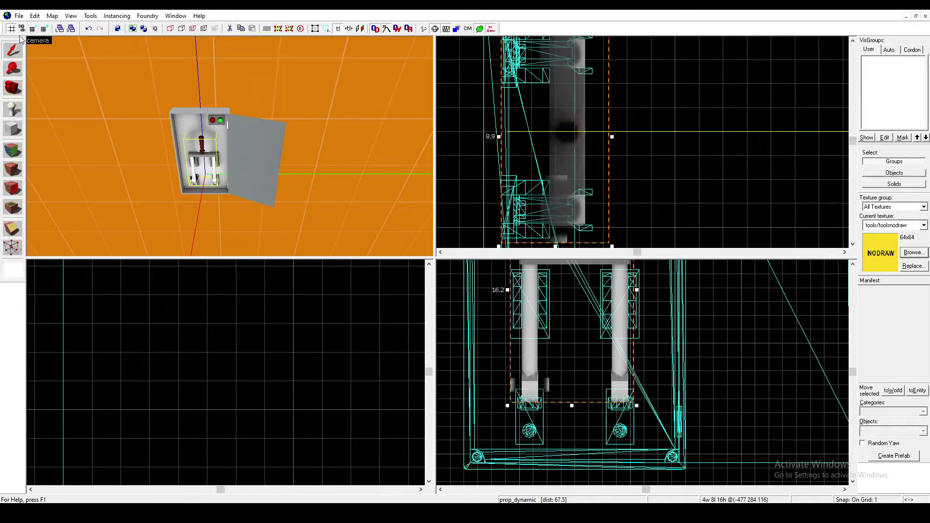
{"action": "double_click", "coordinate": [206, 157]}
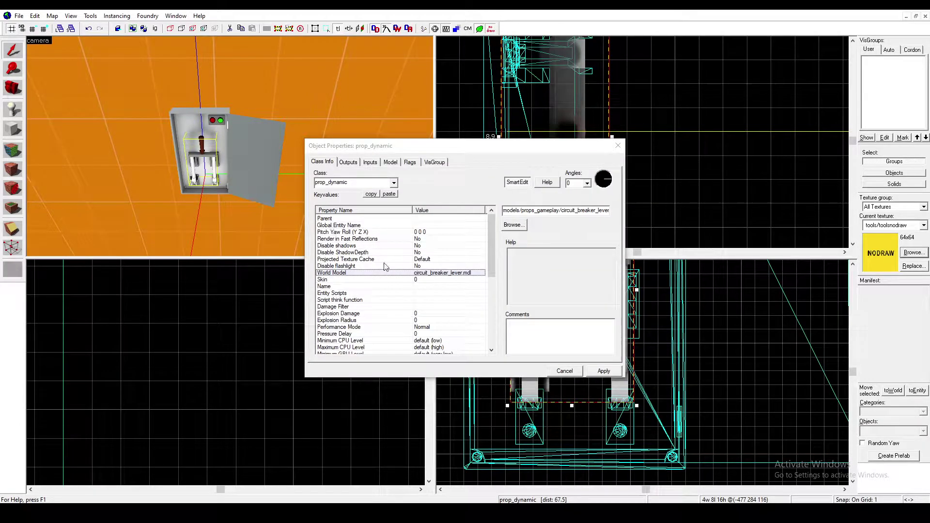
{"action": "left_click", "coordinate": [354, 286]}
{"action": "left_click", "coordinate": [541, 212]}
{"action": "type", "text": "lever"}
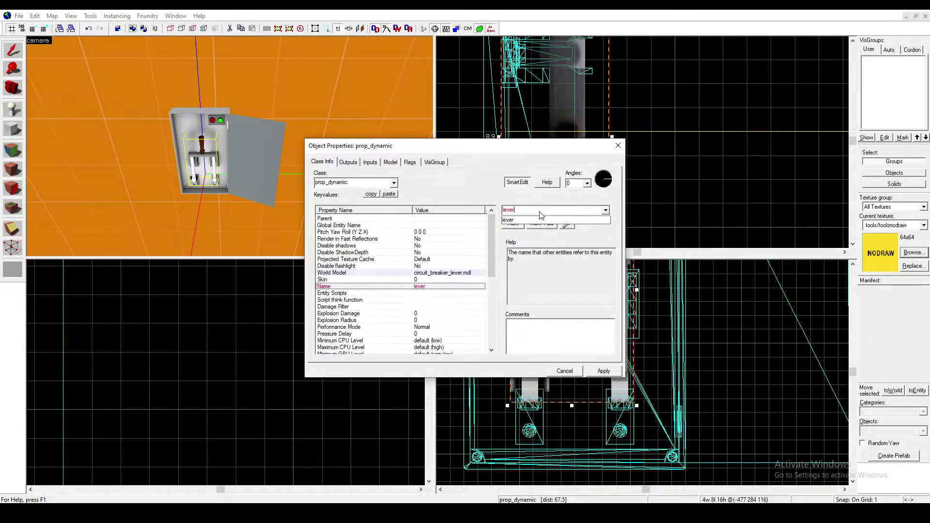
{"action": "left_click", "coordinate": [601, 371]}
{"action": "left_click", "coordinate": [577, 373]}
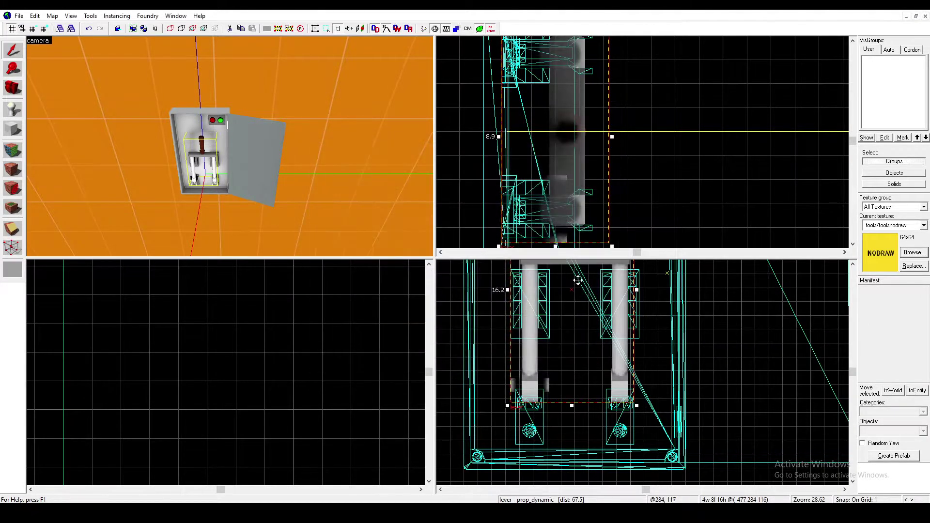
Create a nodraw block about 1 x 8 x 16 units over the lever inside the breaker box.
{"action": "scroll", "coordinate": [561, 152], "scroll_direction": "down", "scroll_amount": 4}
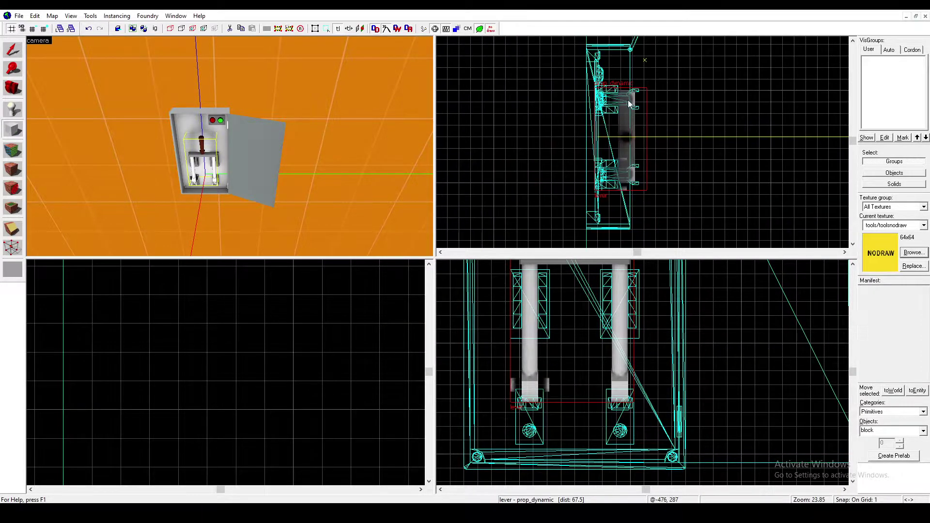
{"action": "left_click", "coordinate": [622, 98]}
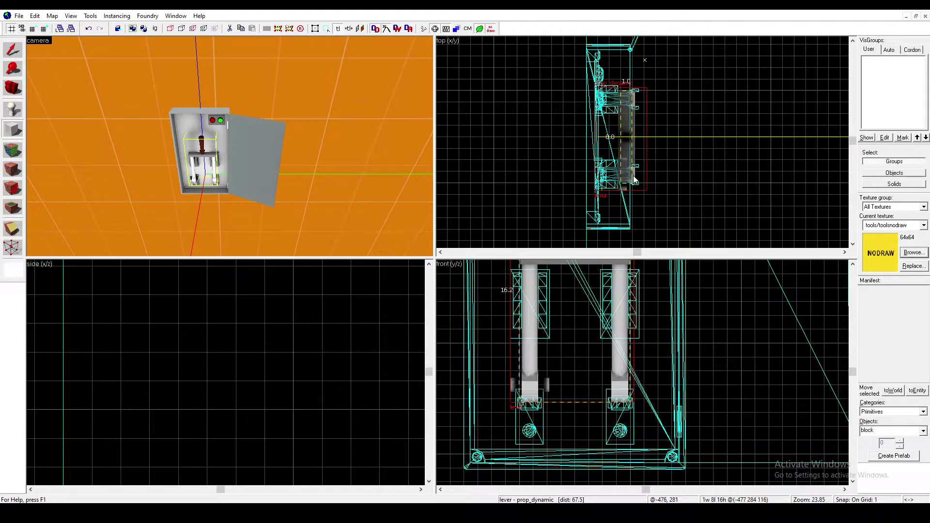
{"action": "scroll", "coordinate": [574, 407], "scroll_direction": "down", "scroll_amount": 2}
{"action": "scroll", "coordinate": [574, 407], "scroll_direction": "down", "scroll_amount": 2}
{"action": "key", "text": "Escape"}
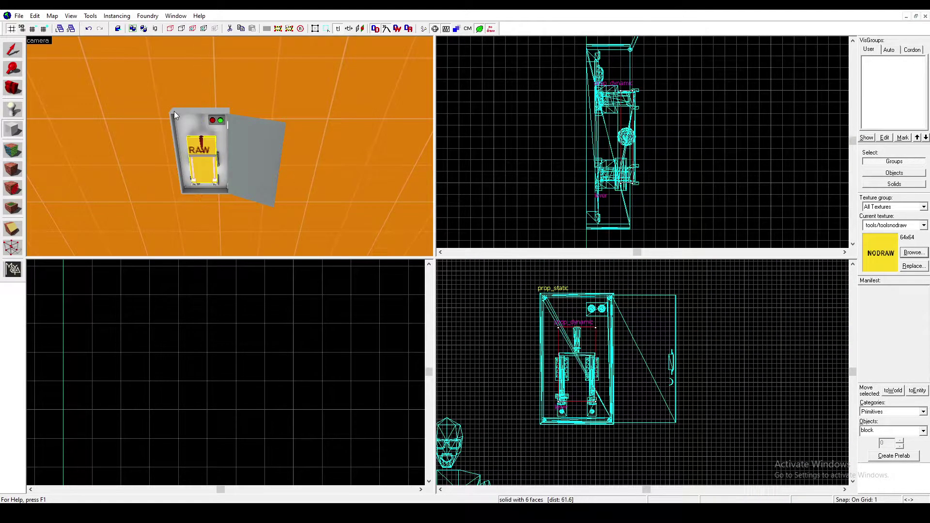
Tie the nodraw block to a func_rotating entity and name it lever_rotate.
{"action": "scroll", "coordinate": [170, 108], "scroll_direction": "up", "scroll_amount": 3}
{"action": "left_click", "coordinate": [13, 50]}
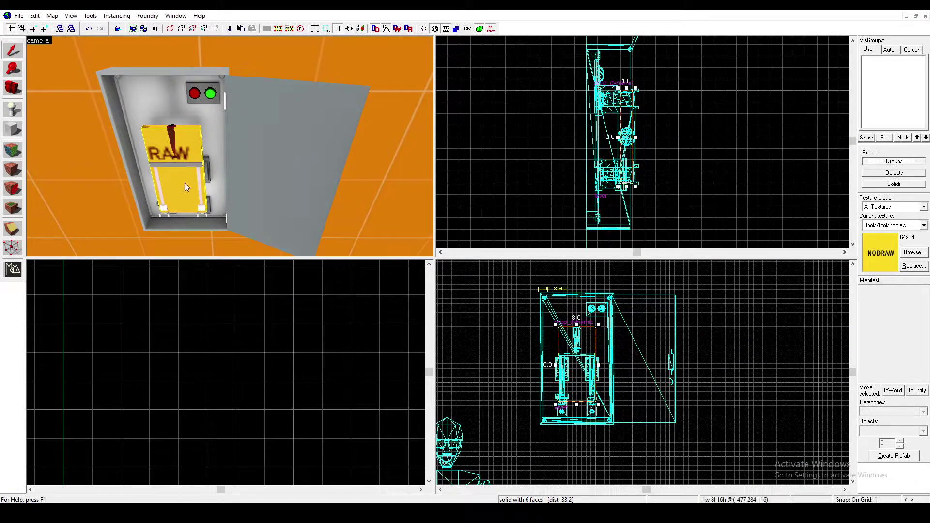
{"action": "double_click", "coordinate": [187, 187]}
{"action": "type", "text": "tr"}
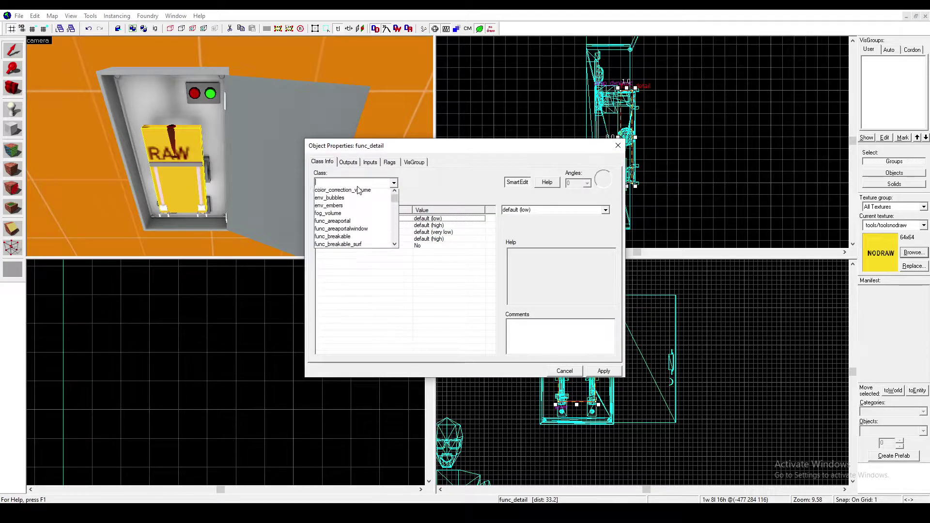
{"action": "key", "text": "BackSpace"}
{"action": "key", "text": "BackSpace"}
{"action": "type", "text": "func_r"}
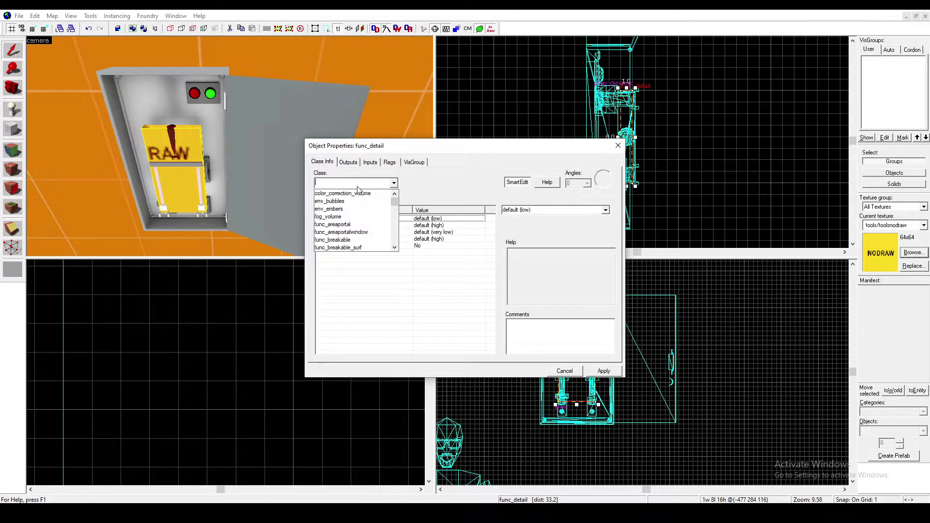
{"action": "type", "text": "ot"}
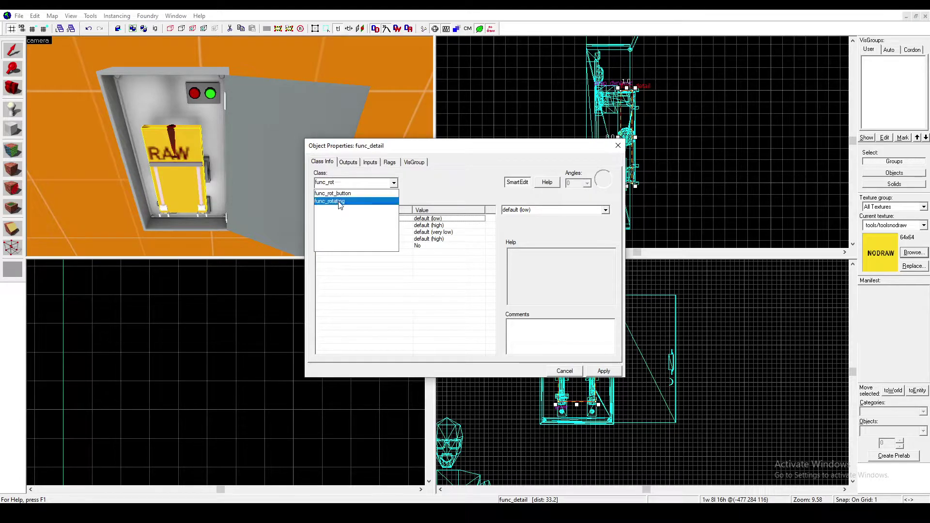
{"action": "left_click", "coordinate": [339, 201]}
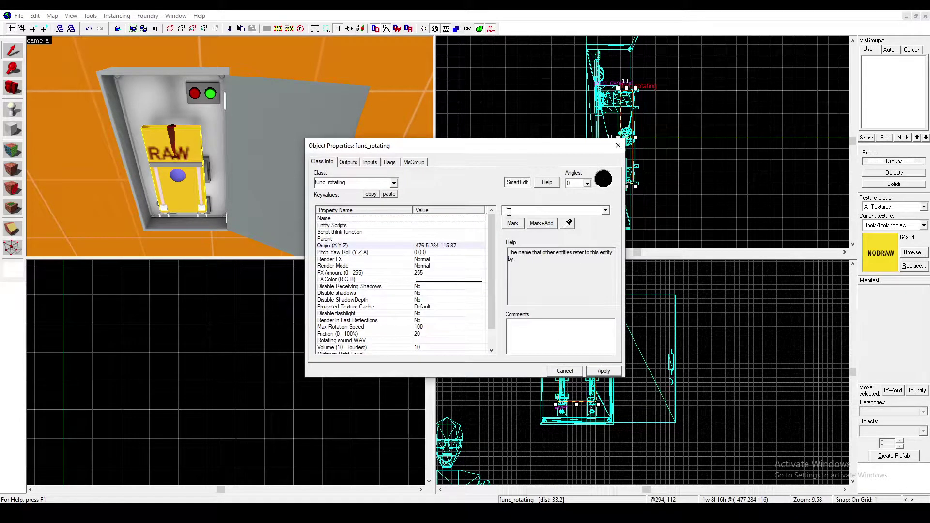
{"action": "type", "text": "lever_rotate"}
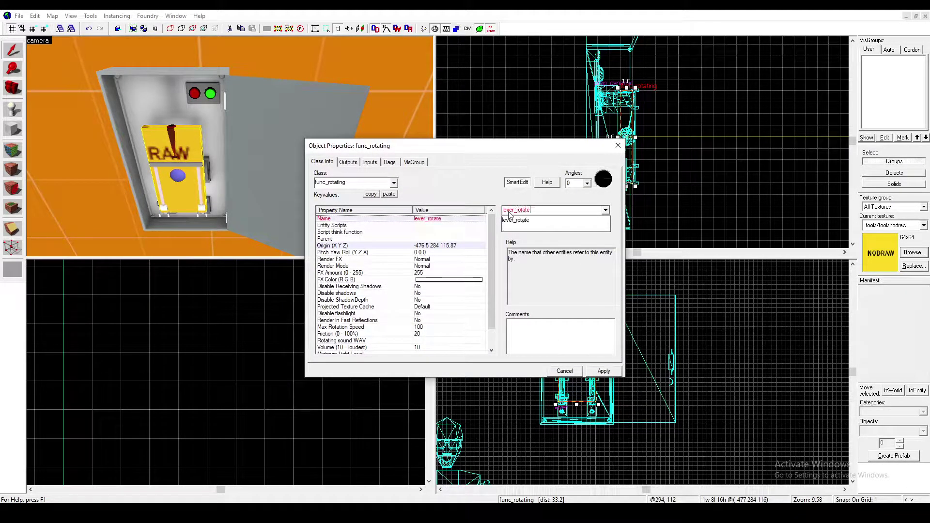
{"action": "left_click", "coordinate": [604, 371]}
Set the lever prop's parent to lever_rotate.
{"action": "left_click", "coordinate": [185, 169]}
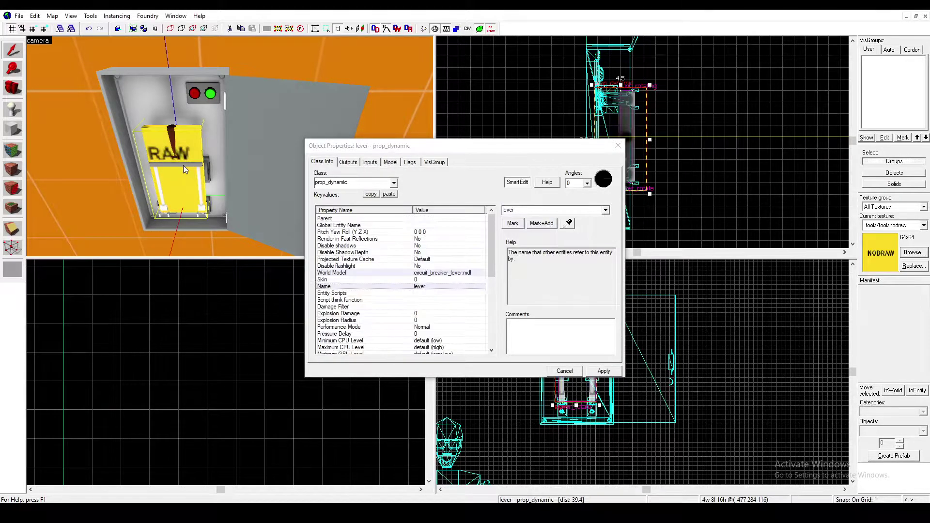
{"action": "left_click", "coordinate": [339, 219]}
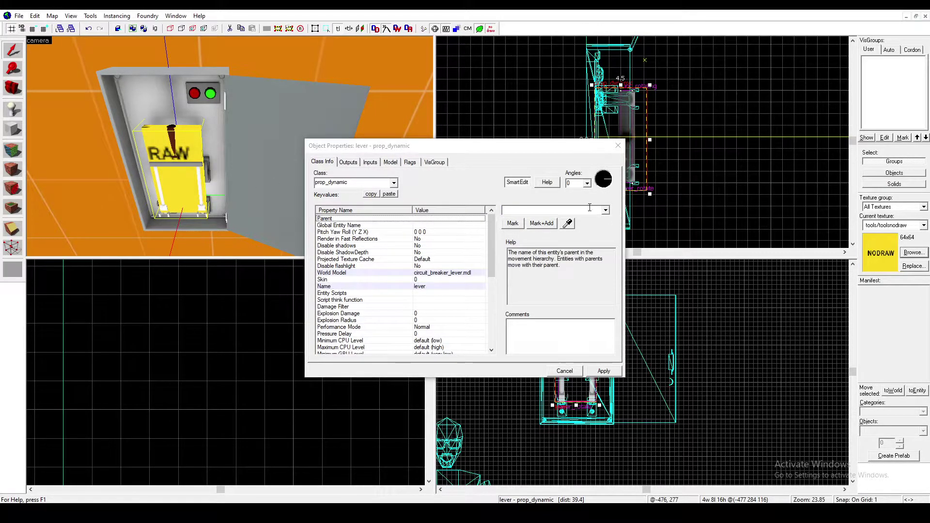
{"action": "left_click", "coordinate": [606, 210]}
{"action": "left_click", "coordinate": [567, 229]}
{"action": "left_click", "coordinate": [604, 371]}
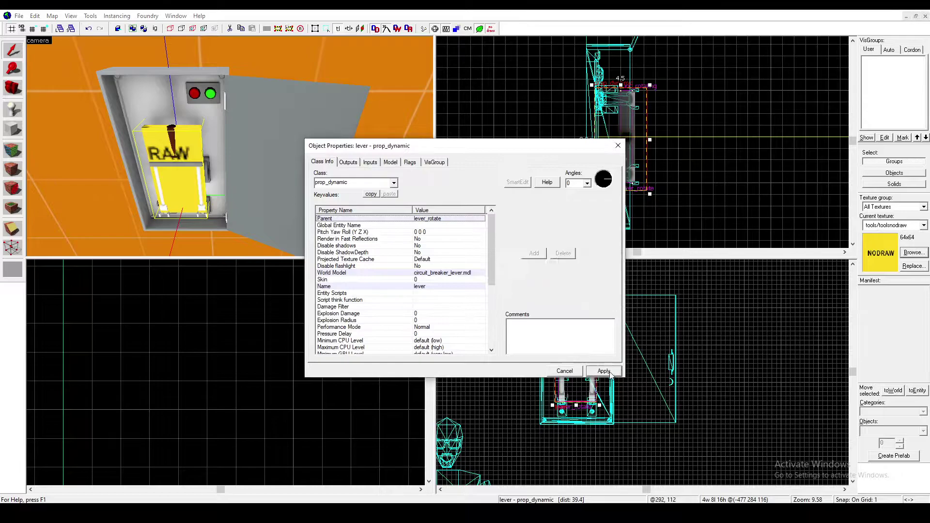
{"action": "left_click", "coordinate": [619, 145]}
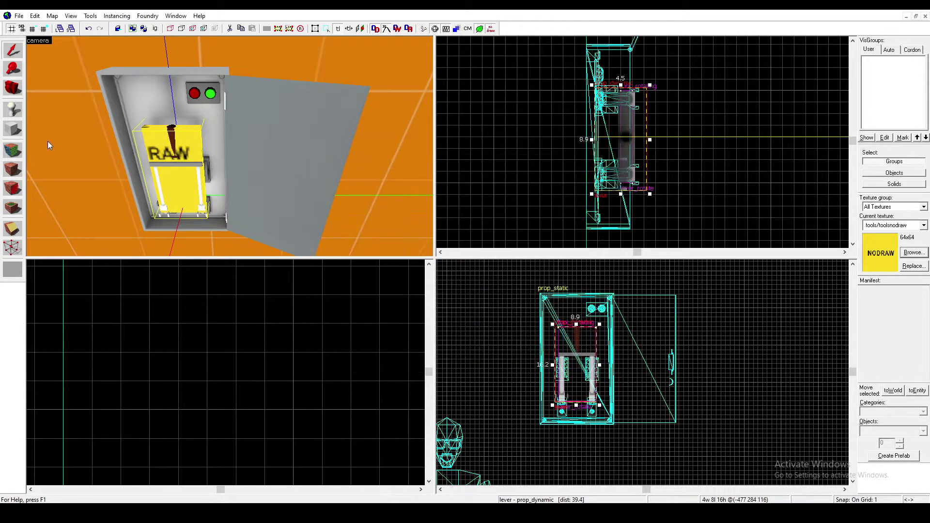
Create a nodraw block 1 x 16 x 28 units covering the open front of the breaker box.
{"action": "scroll", "coordinate": [604, 126], "scroll_direction": "down", "scroll_amount": 5}
{"action": "scroll", "coordinate": [604, 126], "scroll_direction": "up", "scroll_amount": 3}
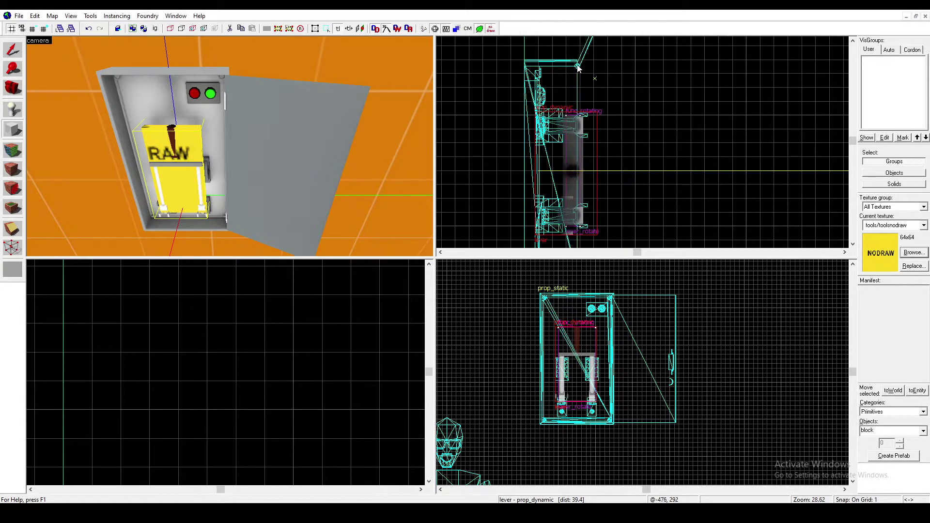
{"action": "scroll", "coordinate": [609, 173], "scroll_direction": "up", "scroll_amount": 1}
{"action": "scroll", "coordinate": [614, 214], "scroll_direction": "down", "scroll_amount": 2}
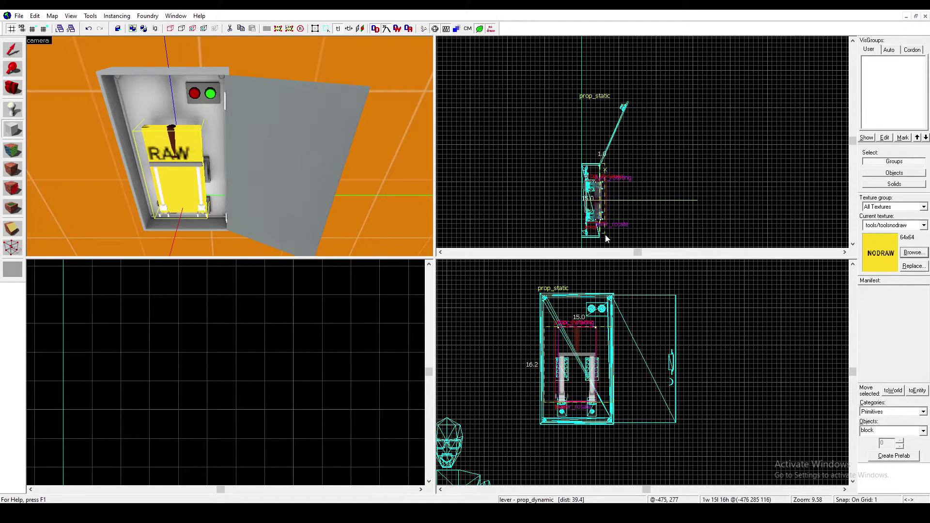
{"action": "scroll", "coordinate": [606, 234], "scroll_direction": "up", "scroll_amount": 5}
{"action": "left_click", "coordinate": [566, 354]}
{"action": "left_click_drag", "start_coordinate": [577, 324], "coordinate": [577, 291]}
{"action": "left_click_drag", "start_coordinate": [578, 404], "coordinate": [578, 424]}
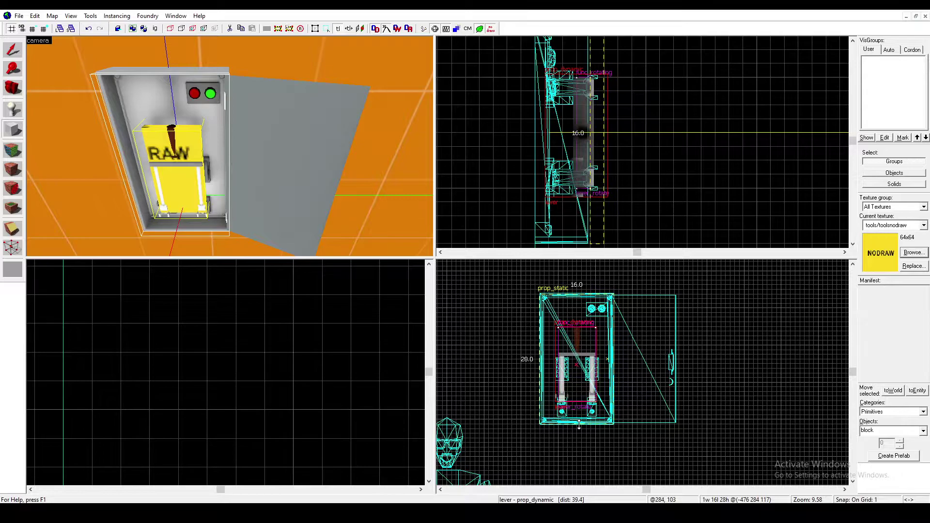
{"action": "scroll", "coordinate": [255, 113], "scroll_direction": "down", "scroll_amount": 3}
{"action": "key", "text": "Return"}
Tie the nodraw block in front of the breaker box to a func_button entity.
{"action": "key", "text": "a"}
{"action": "key", "text": "w"}
{"action": "key", "text": "w"}
{"action": "left_click", "coordinate": [12, 50]}
{"action": "double_click", "coordinate": [311, 150]}
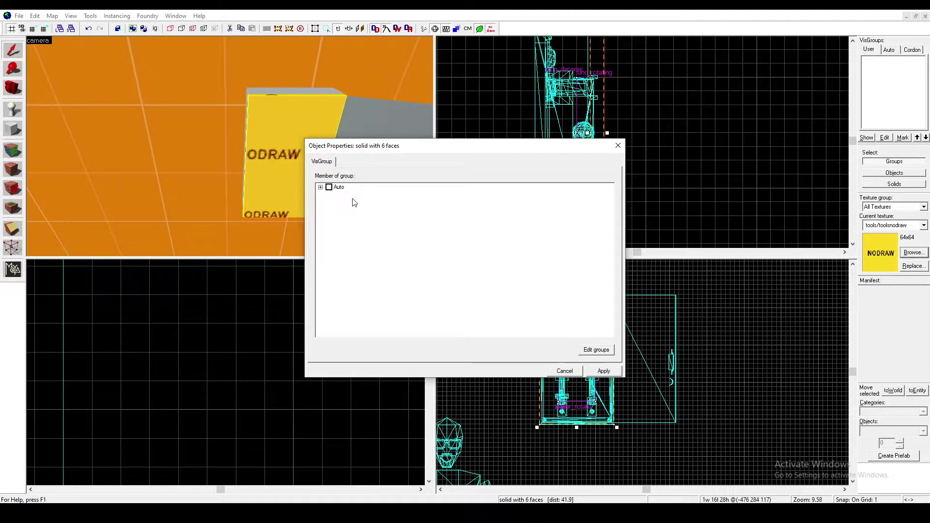
{"action": "left_click", "coordinate": [619, 146]}
{"action": "key", "text": "ctrl+t"}
{"action": "type", "text": "trig"}
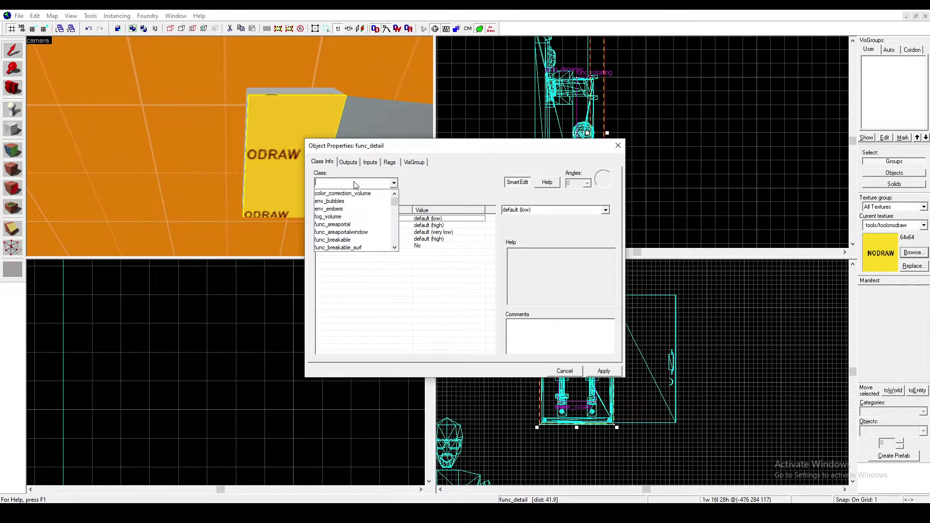
{"action": "key", "text": "BackSpace"}
{"action": "type", "text": "func_butt"}
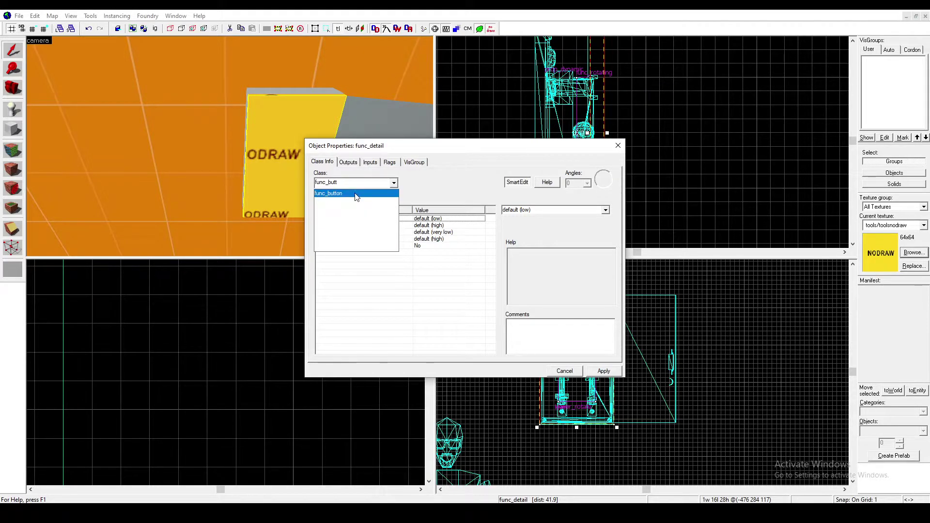
{"action": "left_click", "coordinate": [356, 193]}
{"action": "left_click", "coordinate": [601, 371]}
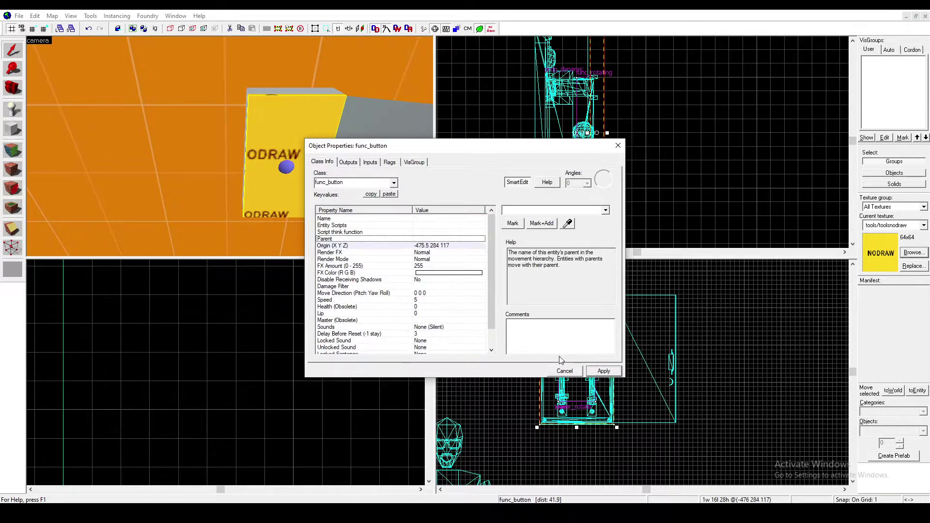
Name the func_button entity lever_button.
{"action": "left_click", "coordinate": [374, 220]}
{"action": "type", "text": "lever+"}
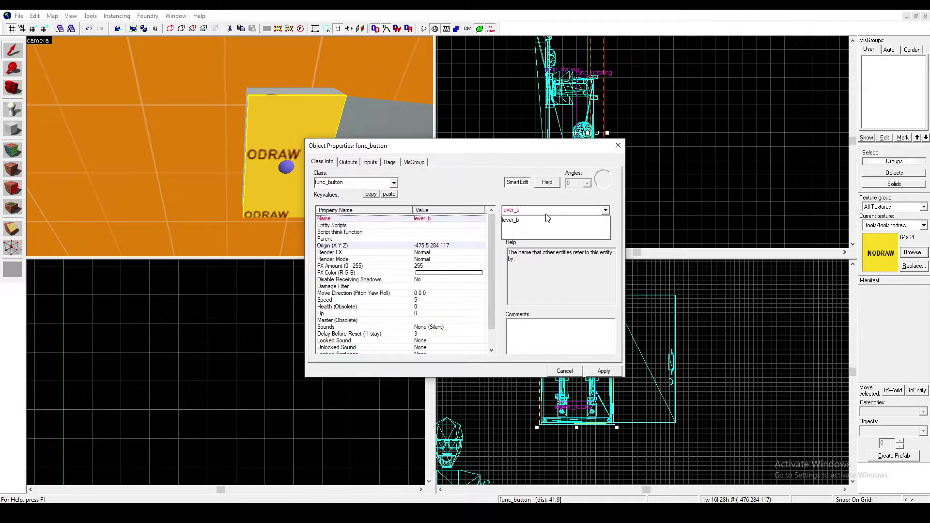
{"action": "left_click", "coordinate": [599, 369]}
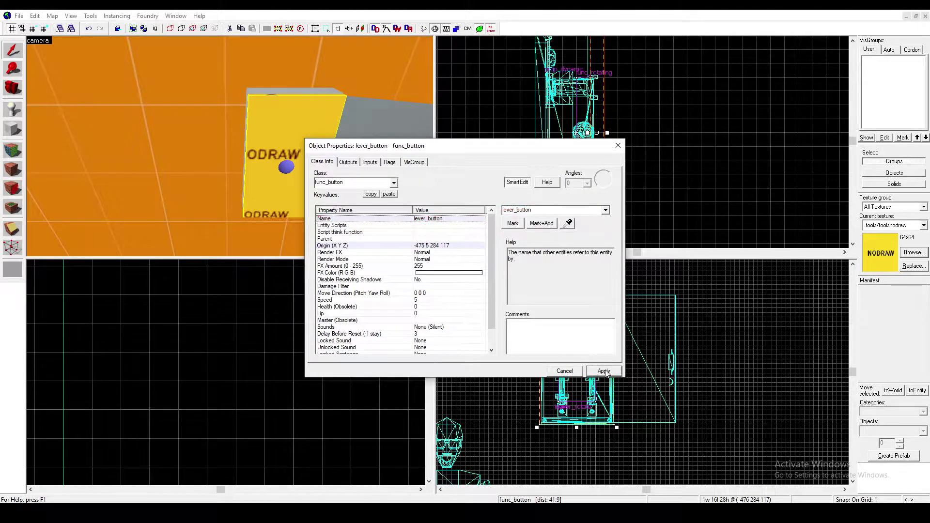
Add an OnPressed output to lever_button that sends Start to lever_rotate with no delay.
{"action": "scroll", "coordinate": [455, 291], "scroll_direction": "down", "scroll_amount": 1}
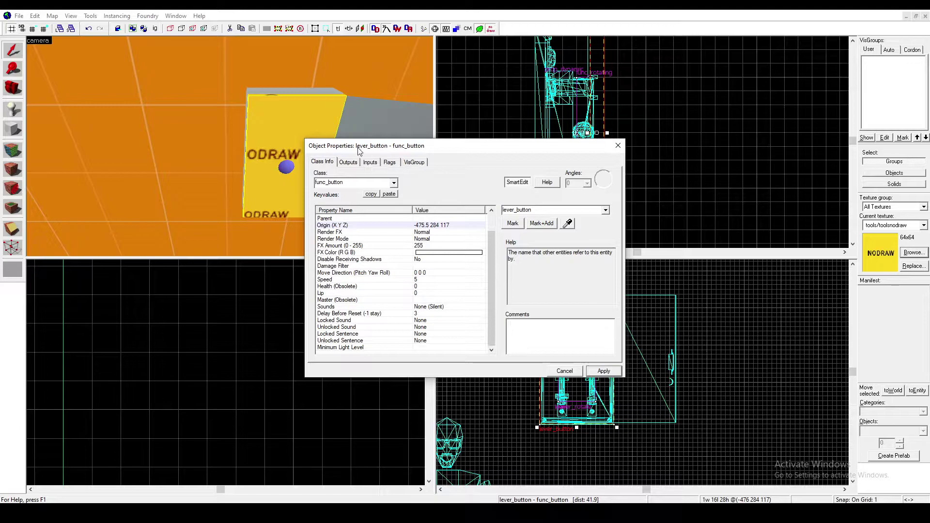
{"action": "left_click", "coordinate": [347, 163]}
{"action": "left_click", "coordinate": [370, 350]}
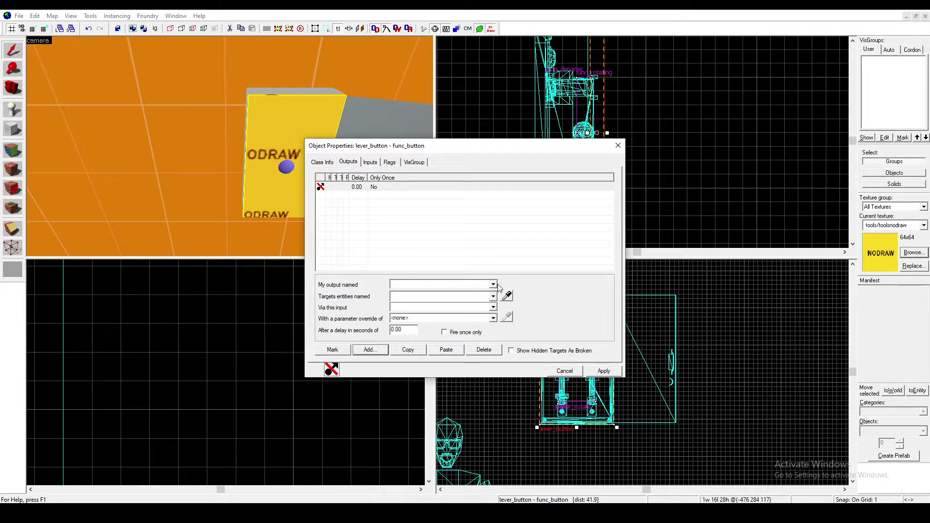
{"action": "left_click", "coordinate": [488, 285]}
{"action": "left_click", "coordinate": [472, 314]}
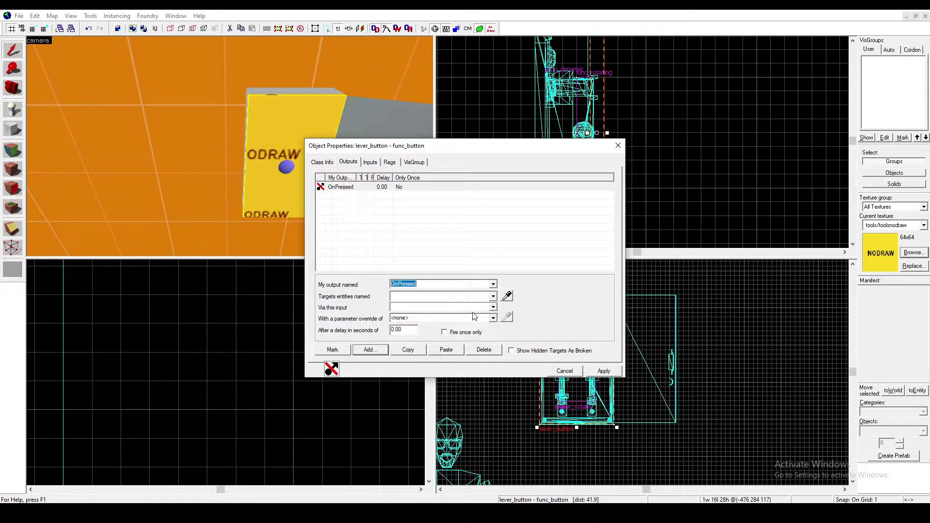
{"action": "left_click", "coordinate": [493, 297]}
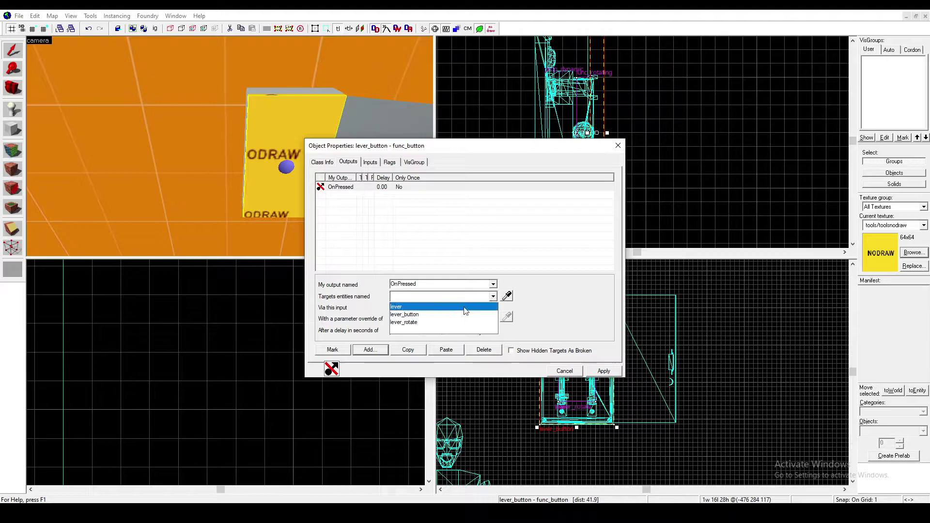
{"action": "left_click", "coordinate": [458, 323]}
{"action": "left_click", "coordinate": [493, 307]}
{"action": "type", "text": "Start"}
{"action": "left_click", "coordinate": [465, 322]}
{"action": "left_click", "coordinate": [609, 376]}
Duplicate the OnPressed output and make the copy send Stop to lever_rotate after a 1.00 second delay.
{"action": "left_click", "coordinate": [439, 189]}
{"action": "left_click", "coordinate": [408, 349]}
{"action": "left_click", "coordinate": [446, 349]}
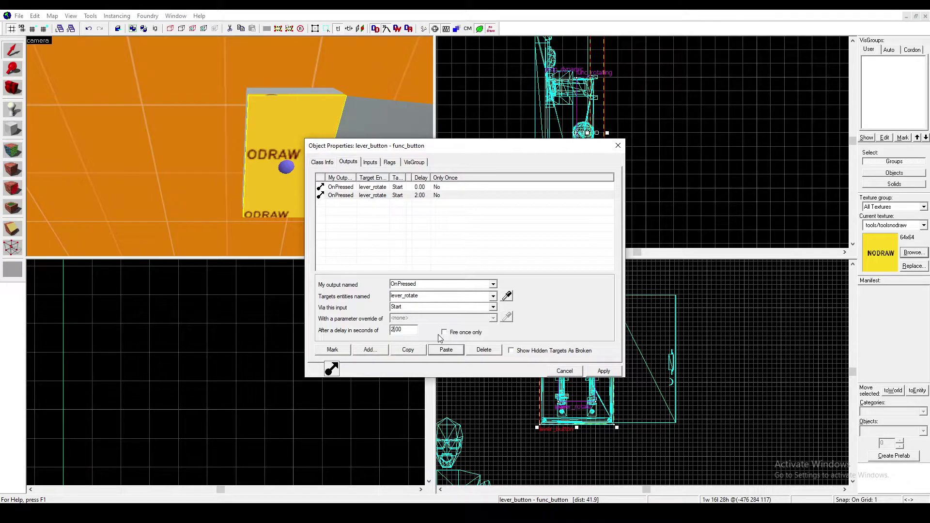
{"action": "left_click", "coordinate": [493, 307]}
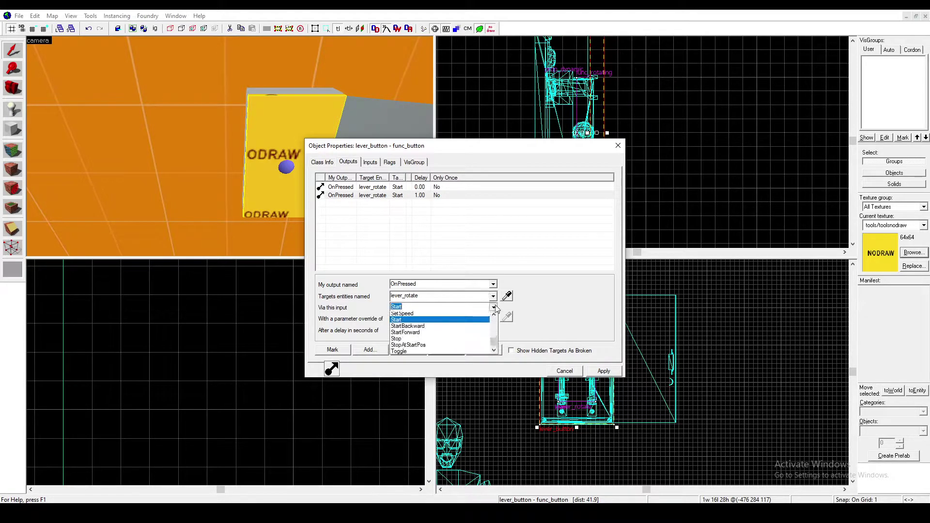
{"action": "left_click", "coordinate": [403, 342]}
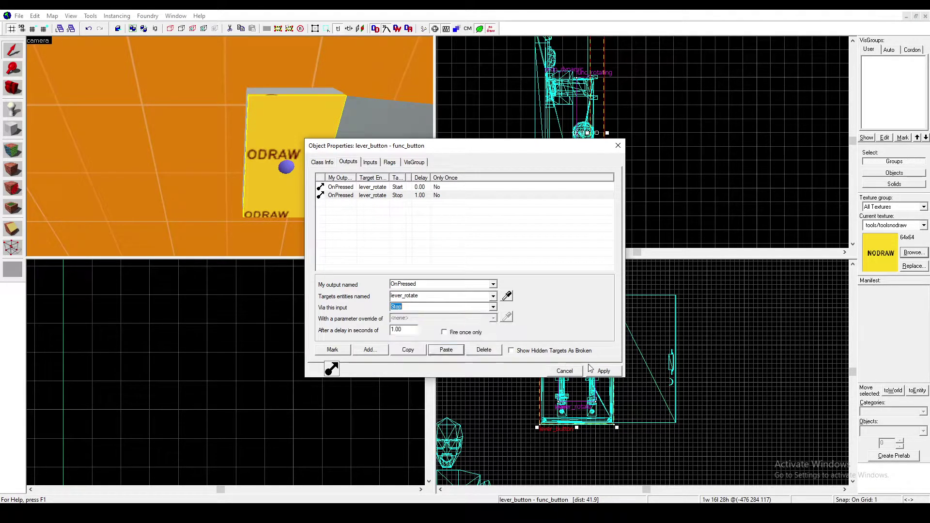
Paste another OnPressed output with zero delay, retarget it to lever_button and choose a different input for it.
{"action": "left_click", "coordinate": [410, 219]}
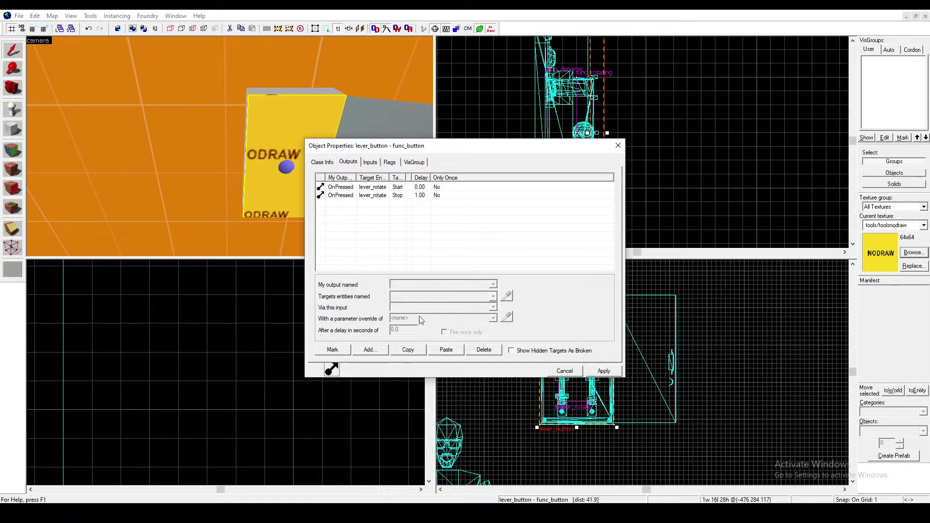
{"action": "left_click", "coordinate": [447, 350]}
{"action": "left_click", "coordinate": [493, 296]}
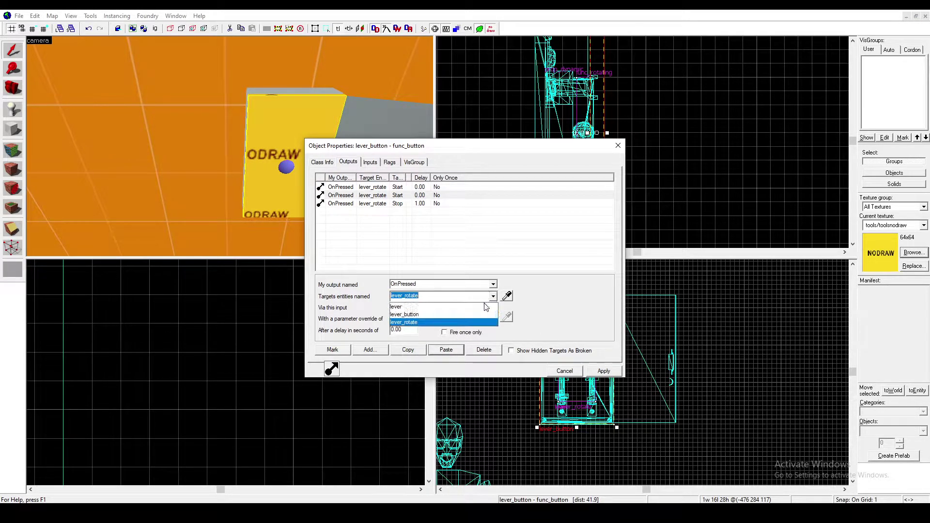
{"action": "left_click", "coordinate": [474, 315]}
{"action": "left_click", "coordinate": [493, 307]}
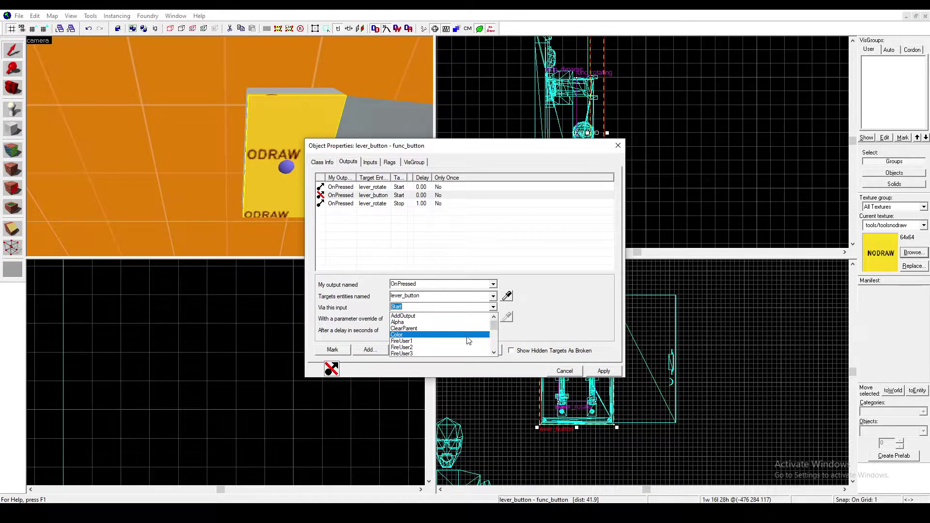
{"action": "scroll", "coordinate": [469, 340], "scroll_direction": "down", "scroll_amount": 3}
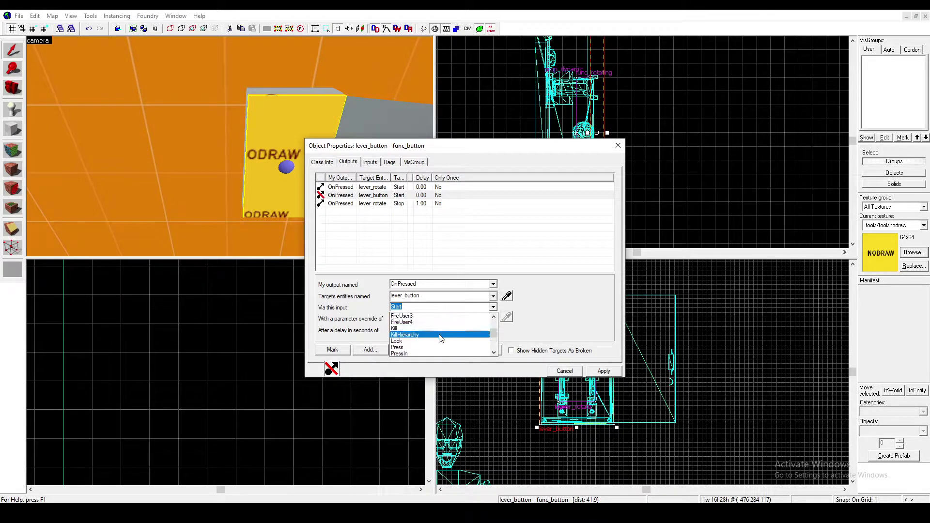
{"action": "left_click", "coordinate": [464, 333]}
{"action": "left_click", "coordinate": [601, 372]}
Enable the Y Axis and Reverse Direction flags on the lever_rotate func_rotating entity.
{"action": "key", "text": "z"}
{"action": "key", "text": "w"}
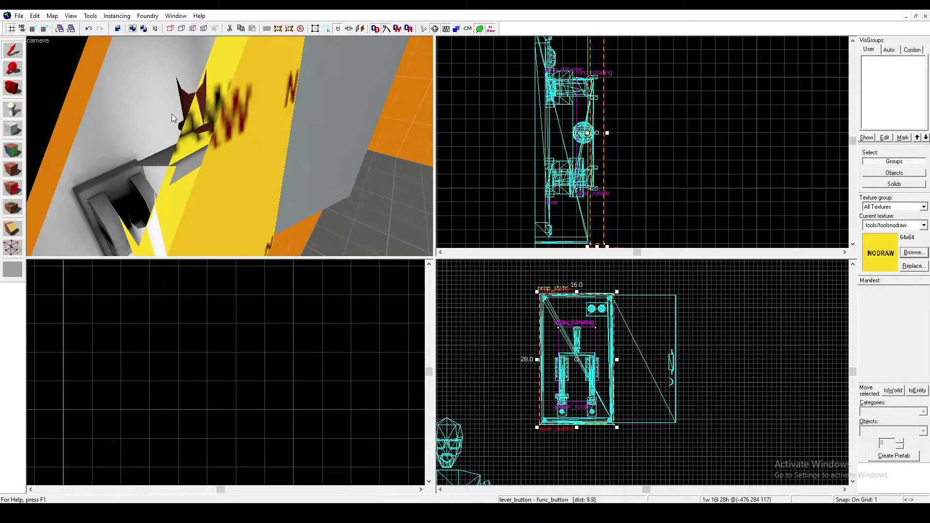
{"action": "double_click", "coordinate": [182, 193]}
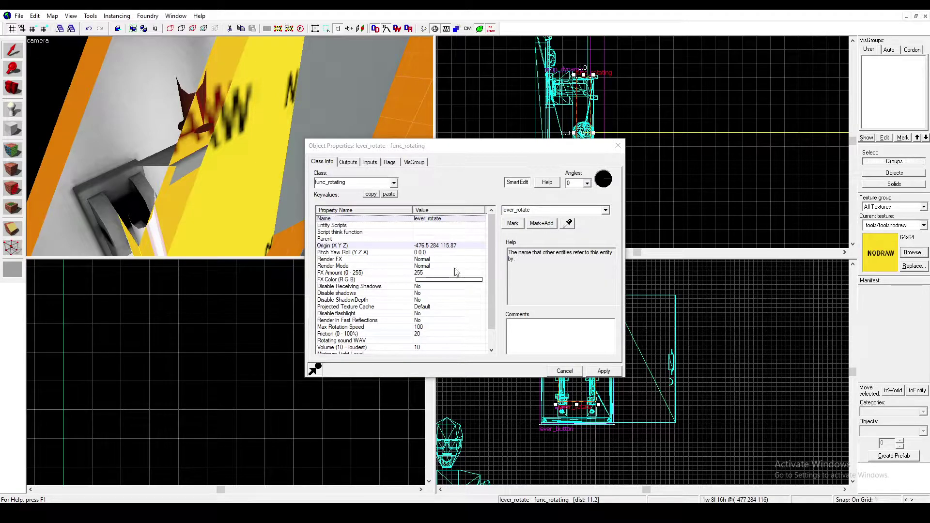
{"action": "scroll", "coordinate": [438, 243], "scroll_direction": "down", "scroll_amount": 1}
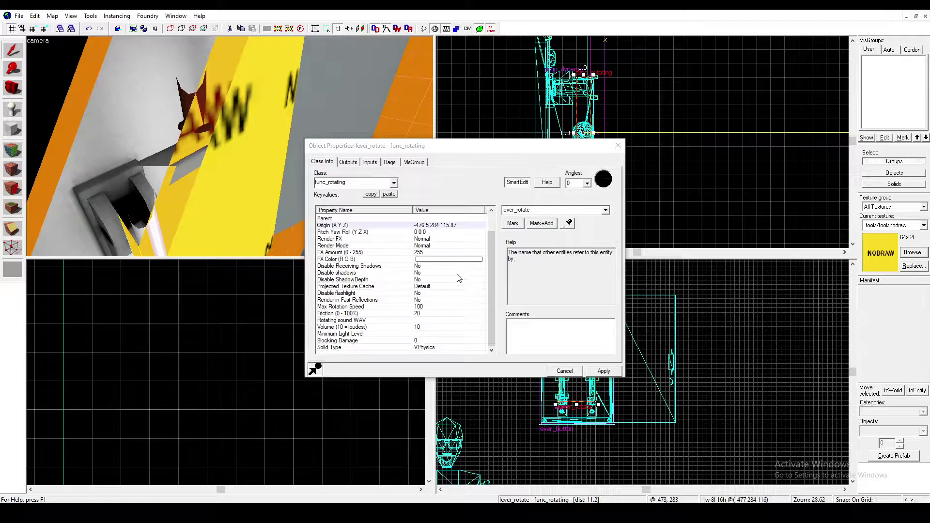
{"action": "scroll", "coordinate": [463, 276], "scroll_direction": "up", "scroll_amount": 1}
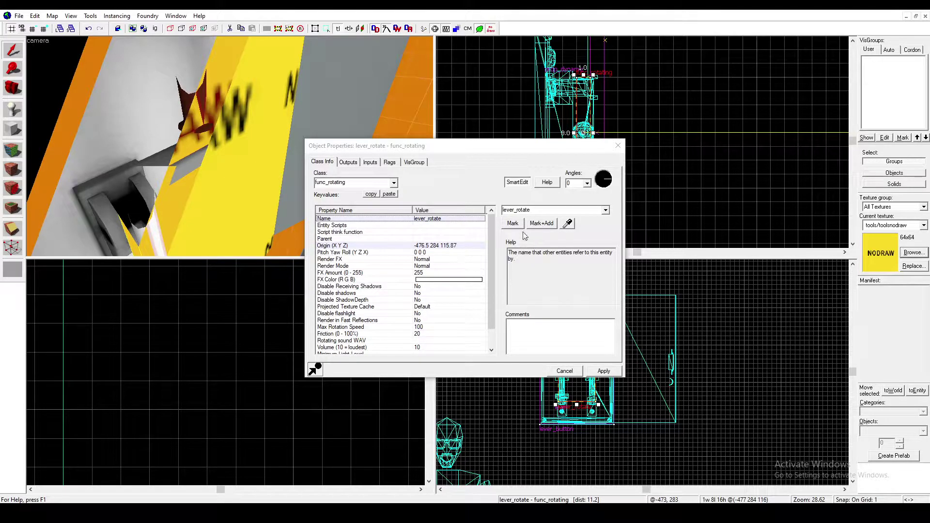
{"action": "left_click", "coordinate": [389, 163]}
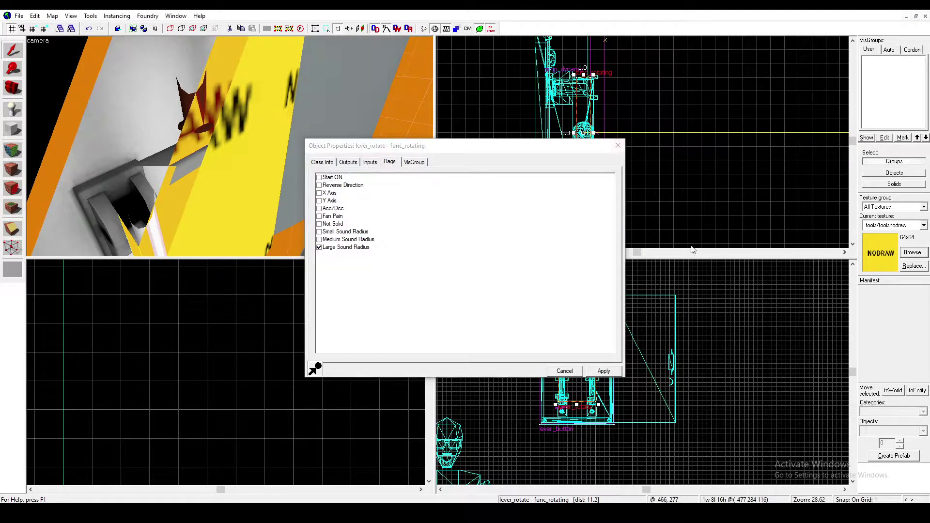
{"action": "left_click", "coordinate": [320, 201]}
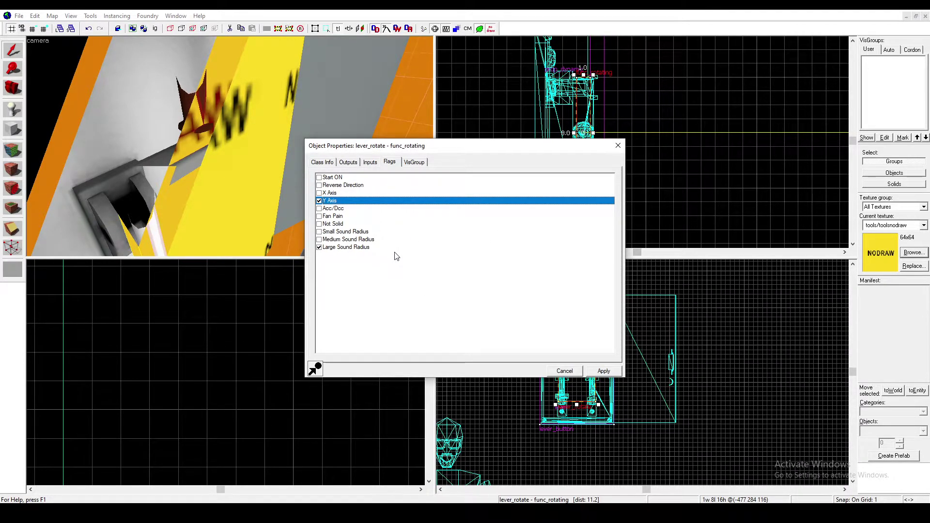
{"action": "left_click", "coordinate": [319, 185]}
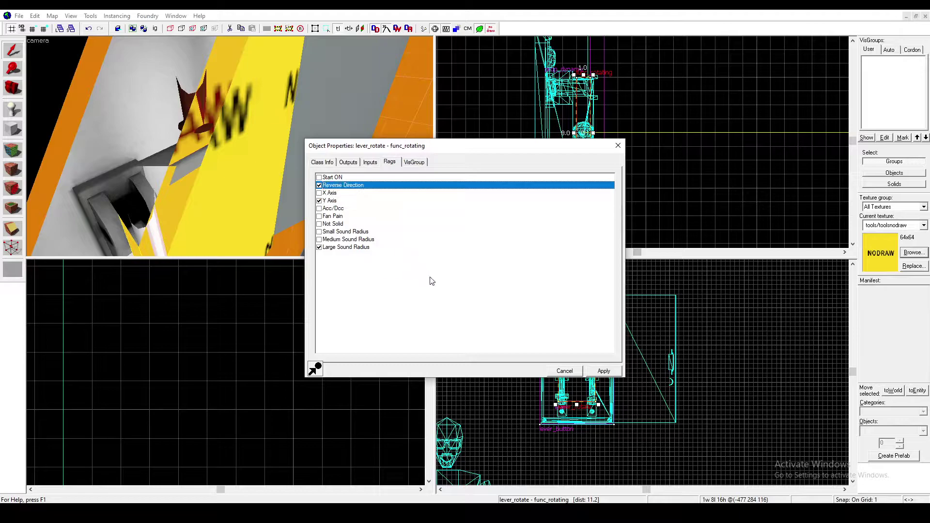
{"action": "left_click", "coordinate": [589, 371]}
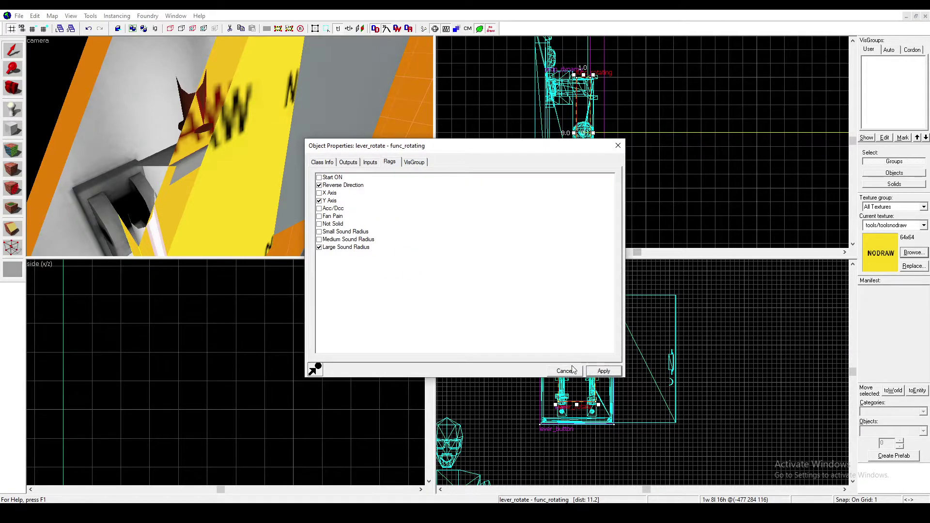
{"action": "left_click", "coordinate": [567, 371]}
Compile and run the map with BSP, VIS and RAD all set to Normal.
{"action": "scroll", "coordinate": [196, 82], "scroll_direction": "down", "scroll_amount": 10}
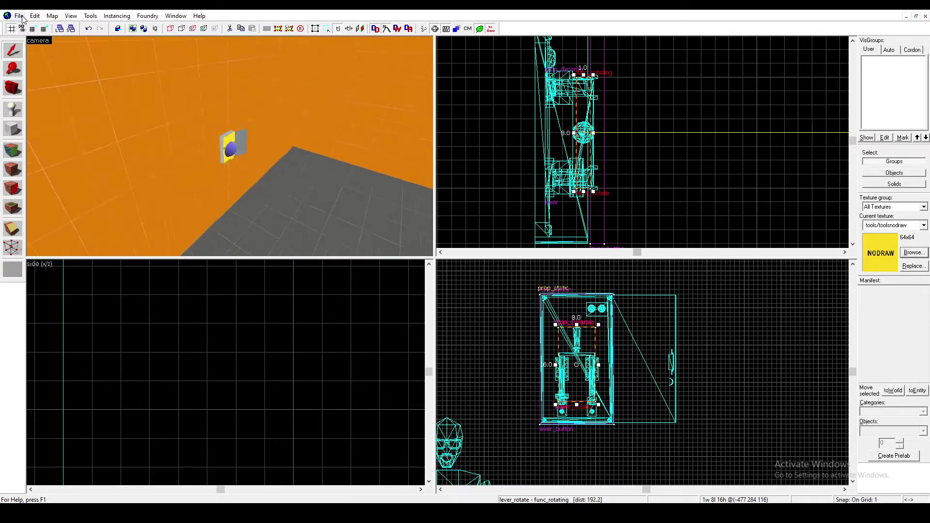
{"action": "left_click", "coordinate": [19, 15]}
{"action": "left_click", "coordinate": [48, 134]}
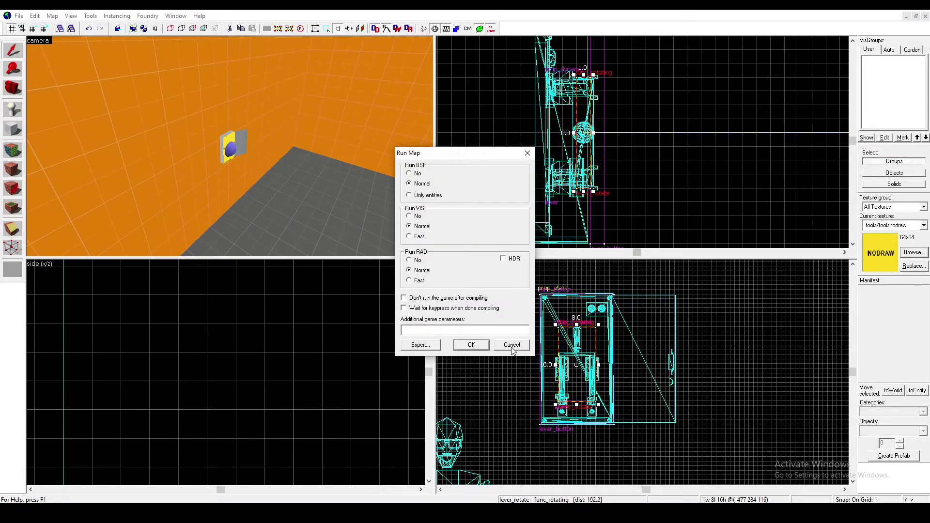
{"action": "left_click", "coordinate": [473, 347]}
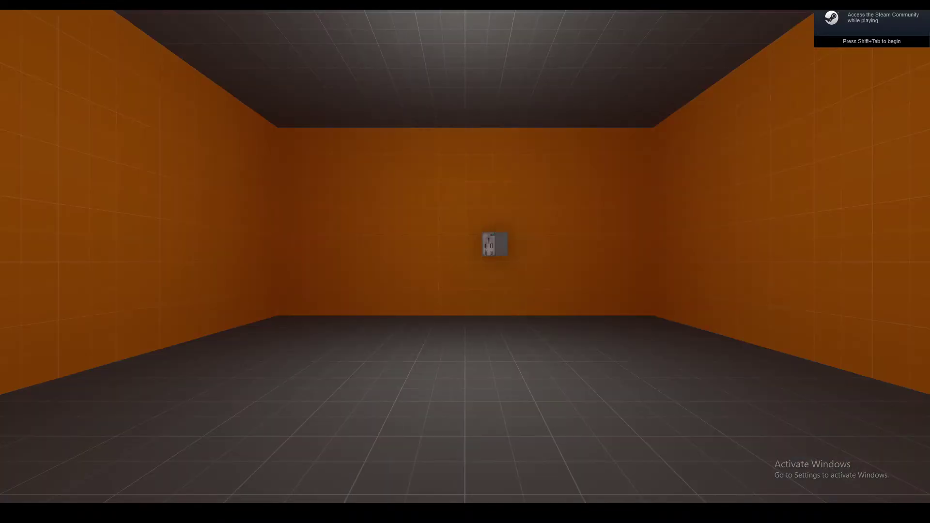
Walk up to the breaker box in the running game and activate the lever to test its rotation.
{"action": "key", "text": "w"}
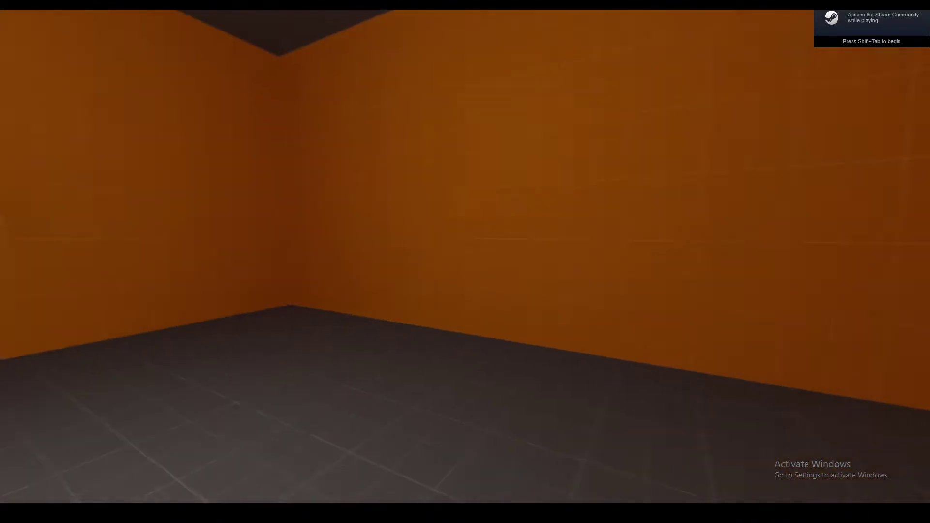
{"action": "key", "text": "w"}
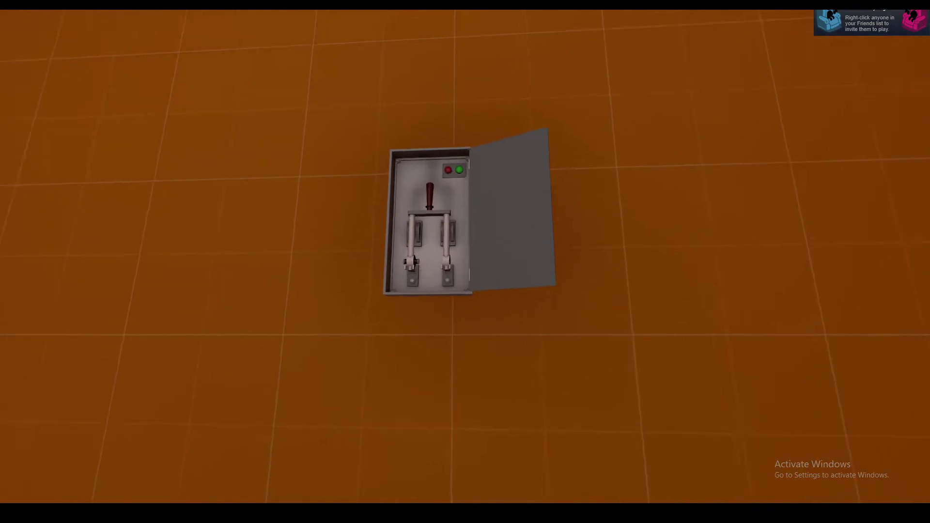
{"action": "key", "text": "w"}
{"action": "key", "text": "s"}
{"action": "key", "text": "a"}
{"action": "key", "text": "d"}
{"action": "key", "text": "e"}
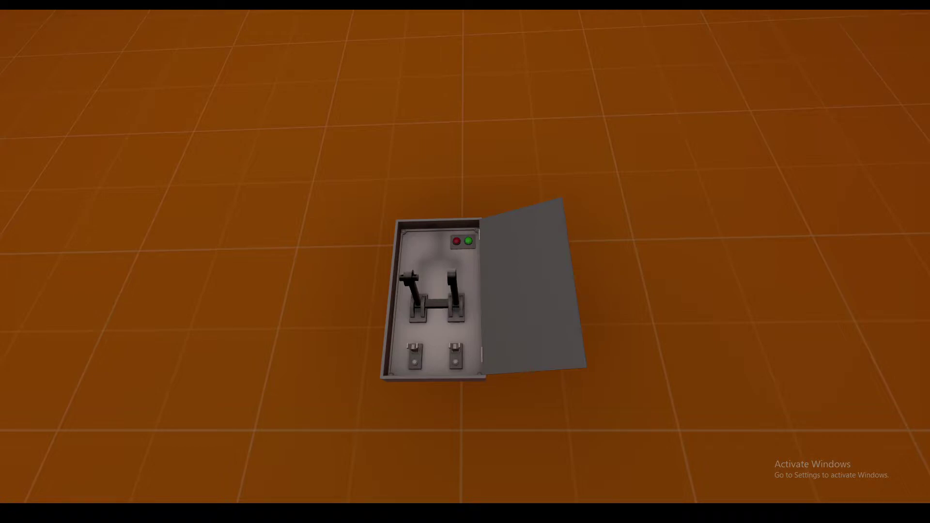
{"action": "key", "text": "a"}
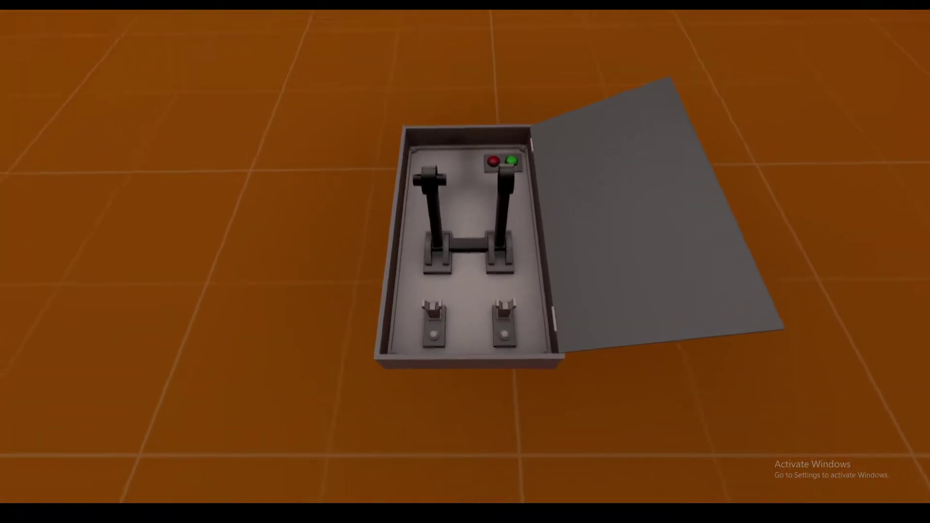
Leave the running map for the main menu and quit the game.
{"action": "key", "text": "Escape"}
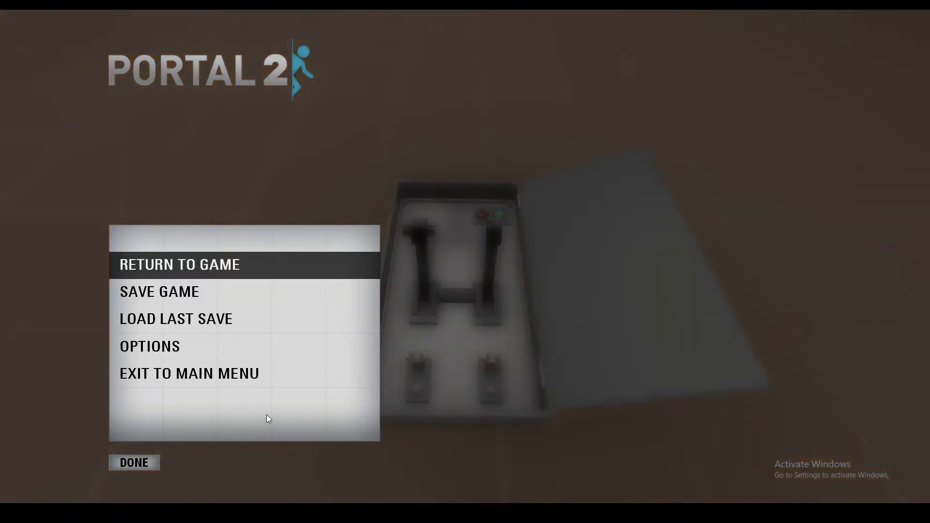
{"action": "left_click", "coordinate": [175, 372]}
{"action": "left_click", "coordinate": [130, 461]}
{"action": "left_click", "coordinate": [153, 395]}
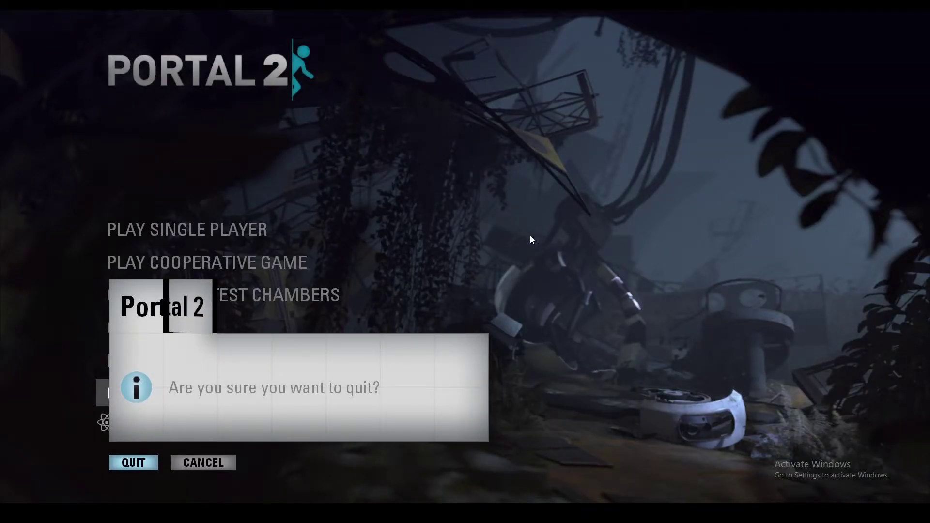
{"action": "key", "text": "Return"}
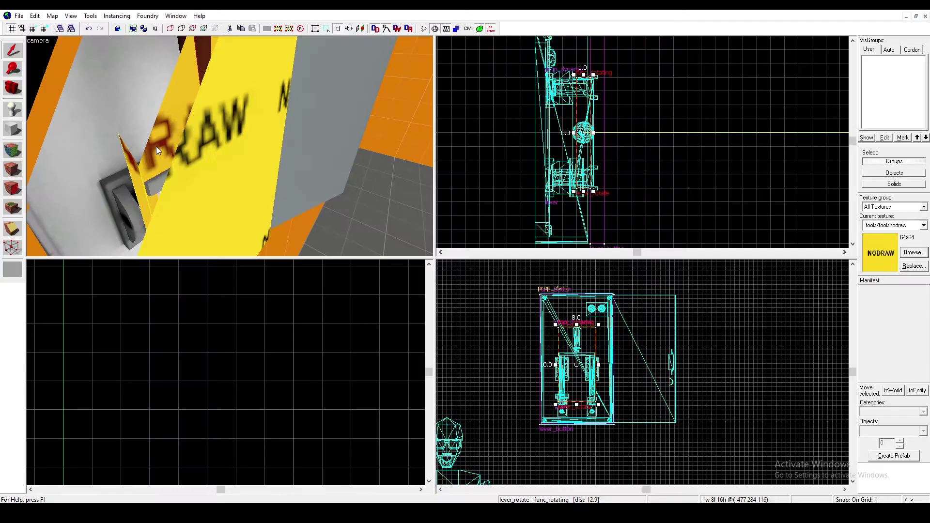
Turn off the Reverse Direction flag on the lever_rotate func_rotating entity.
{"action": "key", "text": "alt+Return"}
{"action": "left_click", "coordinate": [353, 165]}
{"action": "left_click", "coordinate": [374, 164]}
{"action": "left_click", "coordinate": [412, 164]}
{"action": "left_click", "coordinate": [389, 164]}
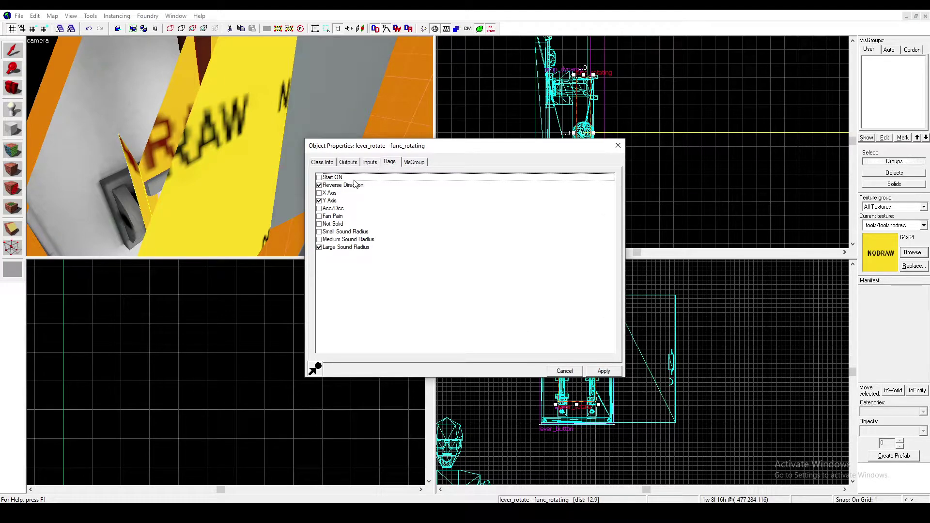
{"action": "left_click", "coordinate": [322, 188]}
{"action": "left_click", "coordinate": [604, 371]}
{"action": "left_click", "coordinate": [565, 372]}
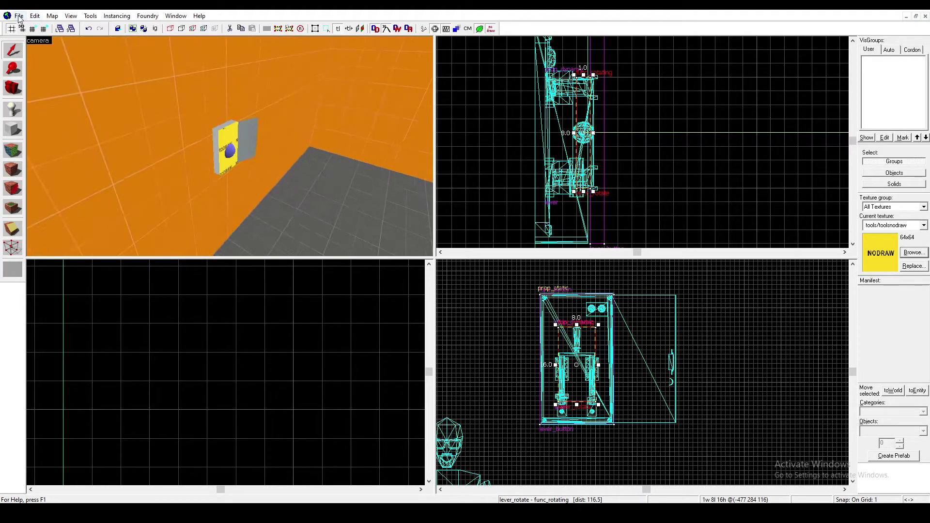
Compile and run the map with BSP, VIS and RAD set to Normal.
{"action": "left_click", "coordinate": [18, 16]}
{"action": "left_click", "coordinate": [33, 133]}
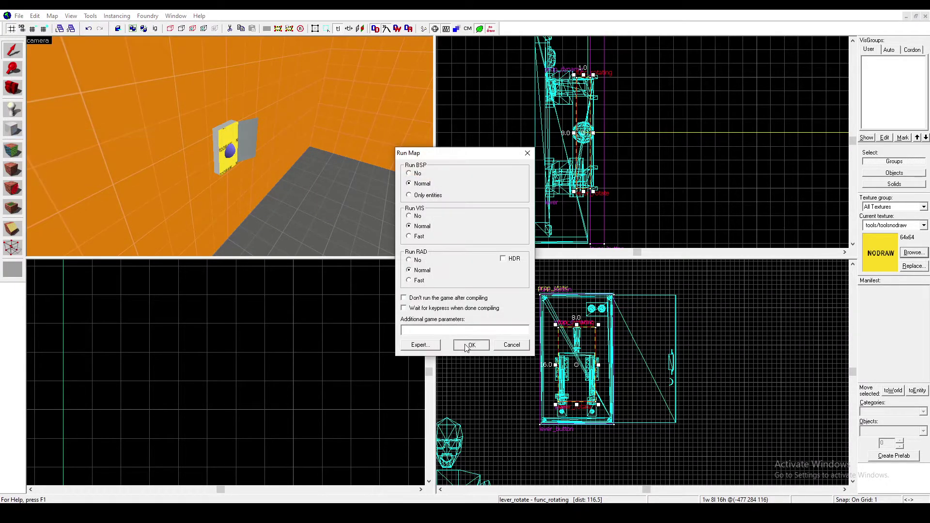
{"action": "left_click", "coordinate": [470, 345]}
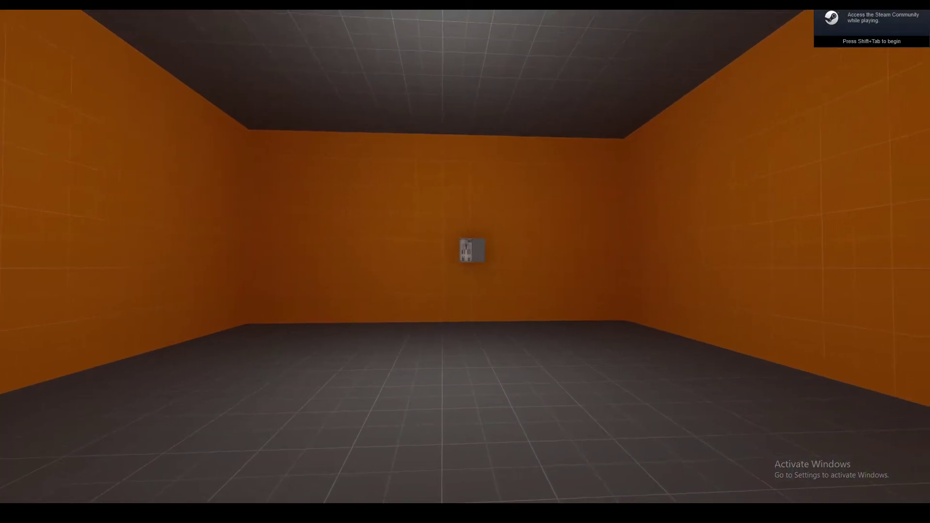
Walk up to the breaker box in the game, activate the lever and inspect its rotation from the side.
{"action": "key", "text": "w"}
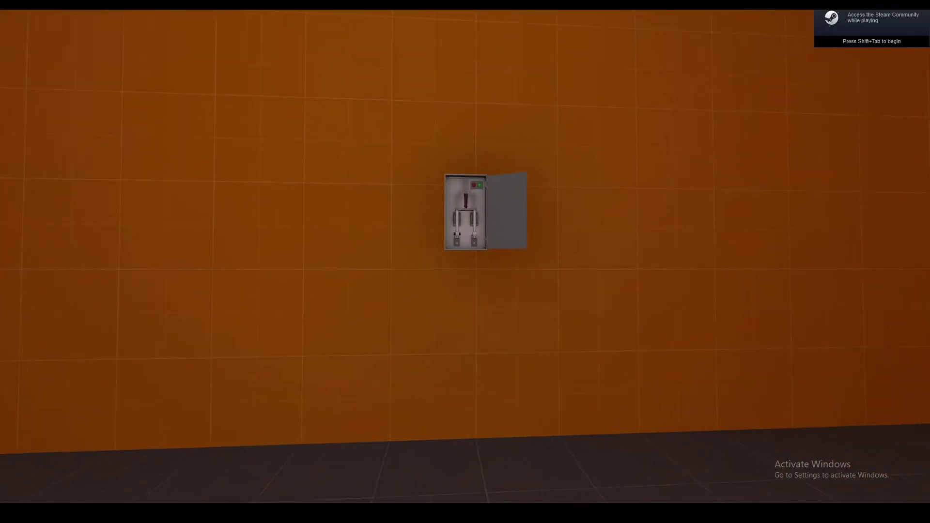
{"action": "key", "text": "w"}
{"action": "key", "text": "e"}
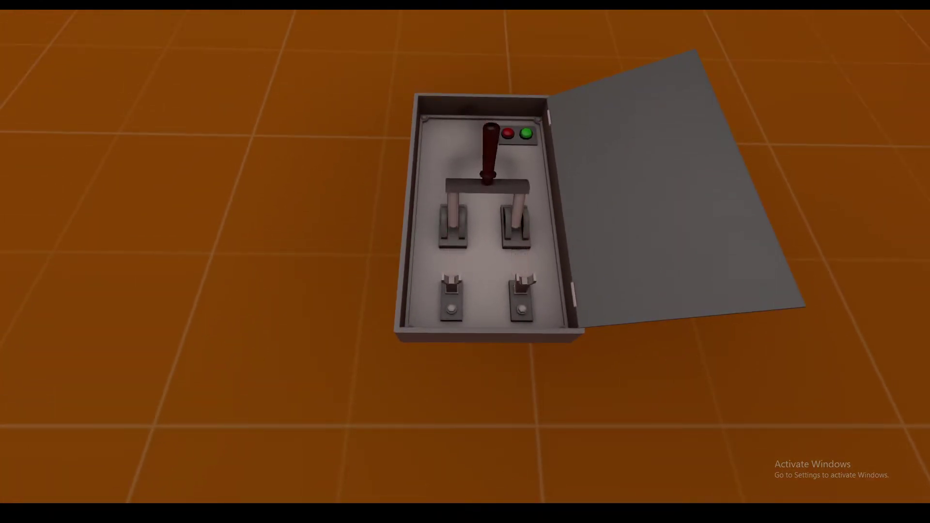
{"action": "key", "text": "a"}
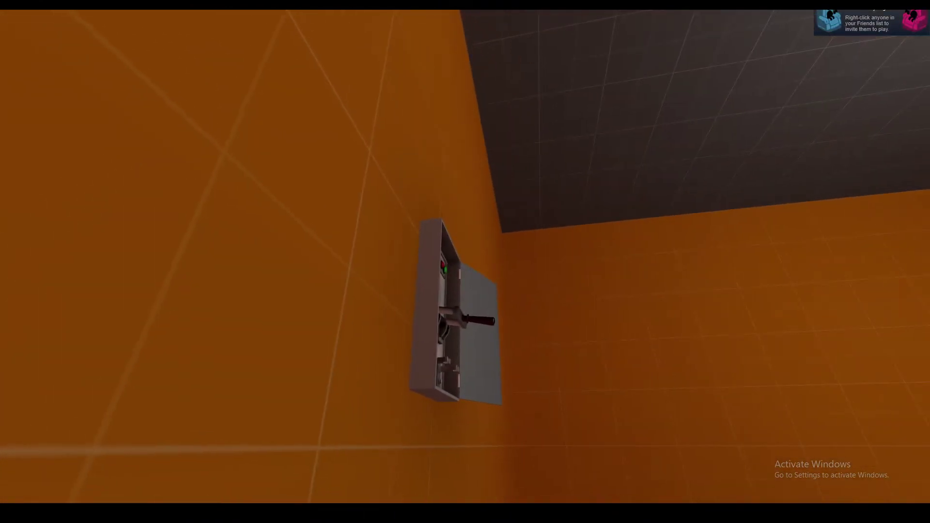
{"action": "key", "text": "w"}
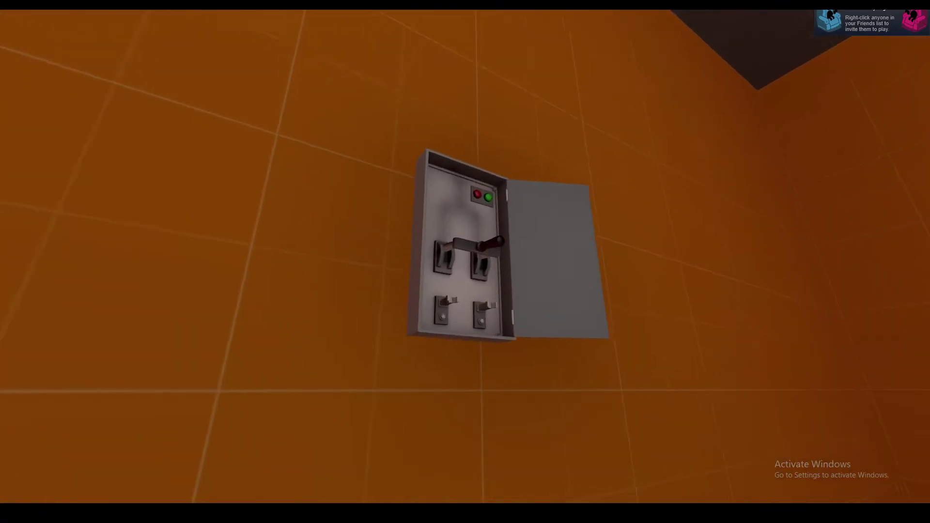
Exit the test map and quit the game to return to the Hammer editor.
{"action": "key", "text": "Escape"}
{"action": "left_click", "coordinate": [194, 374]}
{"action": "left_click", "coordinate": [130, 462]}
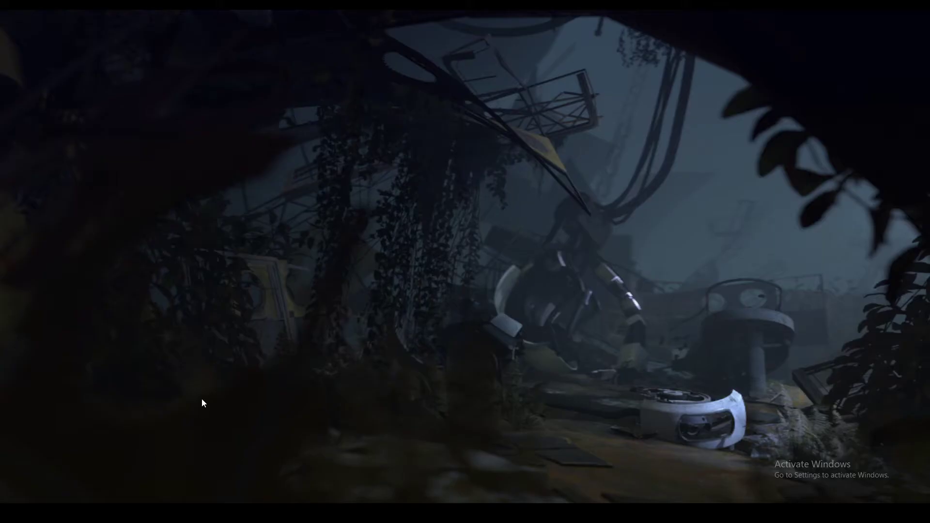
{"action": "left_click", "coordinate": [185, 394]}
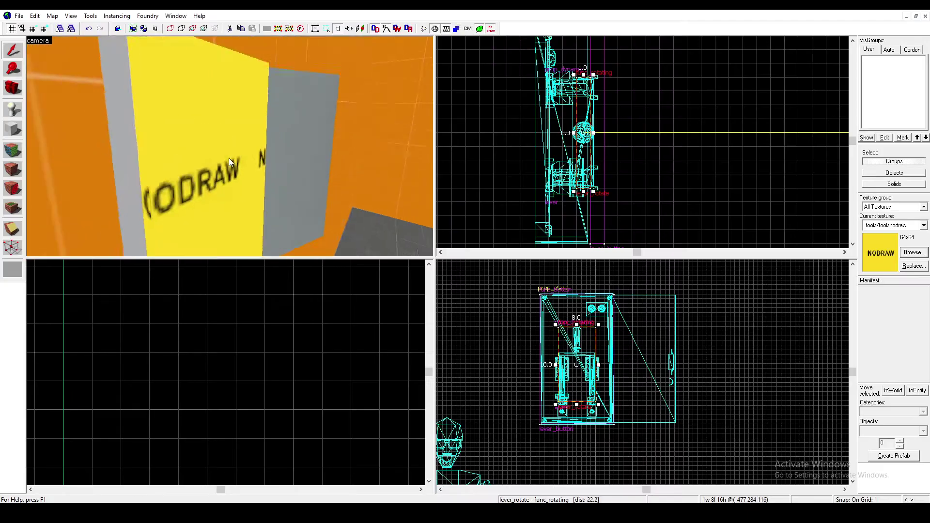
Place a prop_testchamber_door entity on the room's floor near the breaker box.
{"action": "key", "text": "s"}
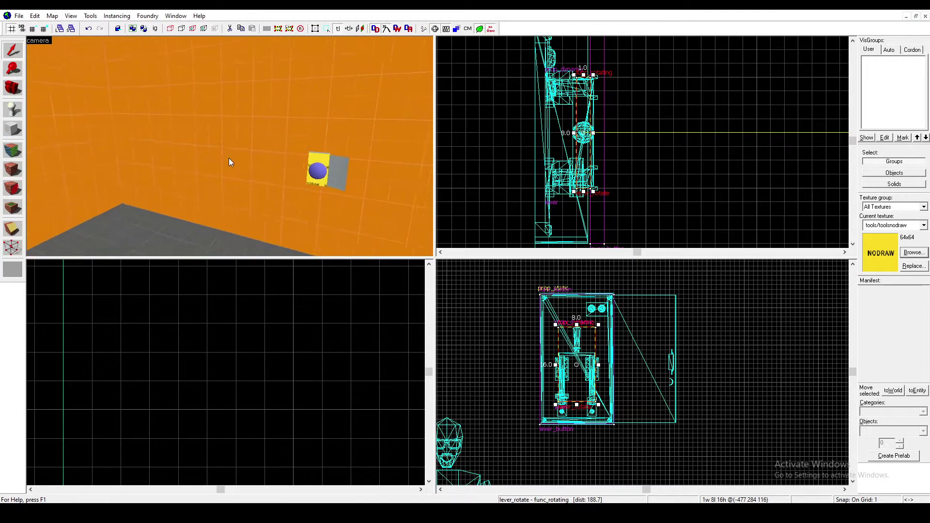
{"action": "key", "text": "w"}
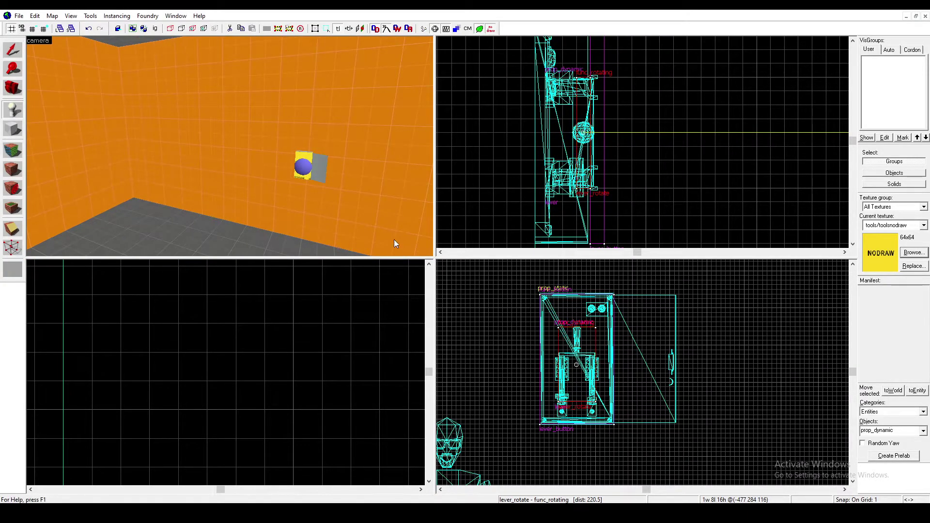
{"action": "key", "text": "BackSpace"}
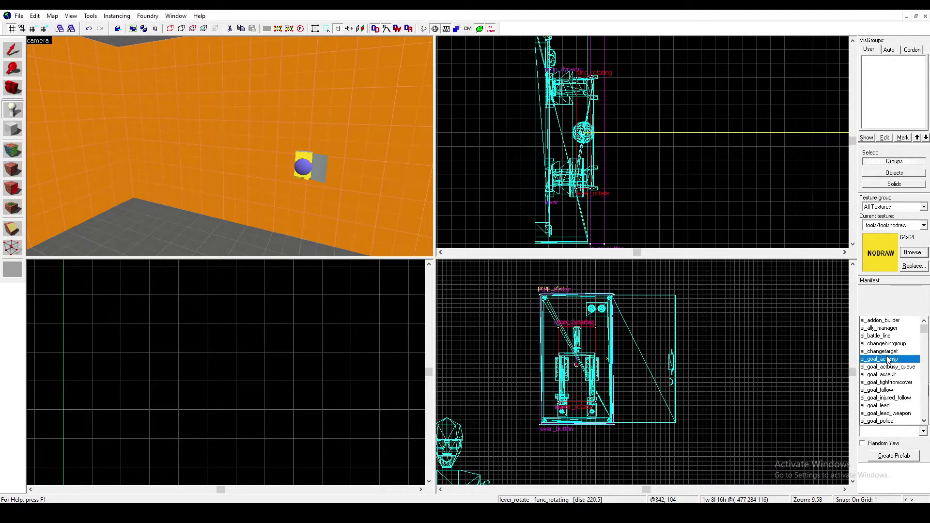
{"action": "type", "text": "test"}
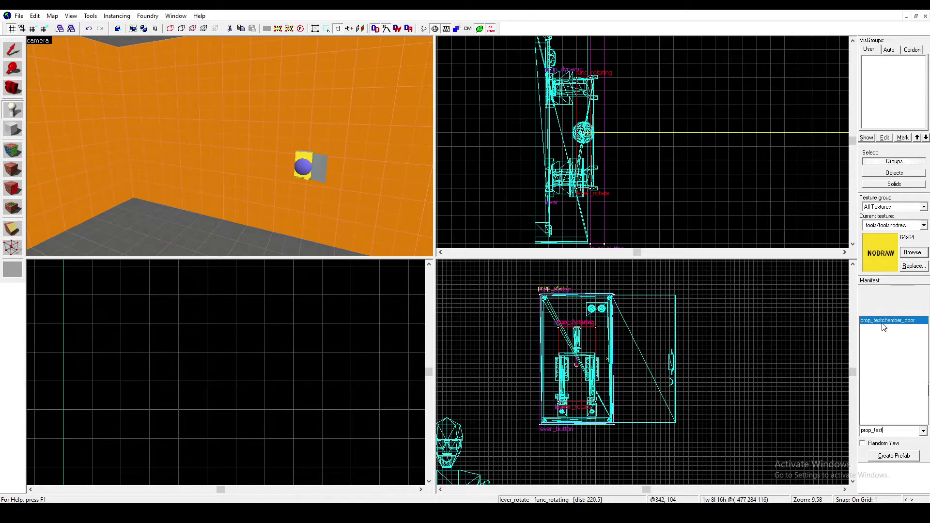
{"action": "left_click", "coordinate": [882, 323]}
{"action": "key", "text": "z"}
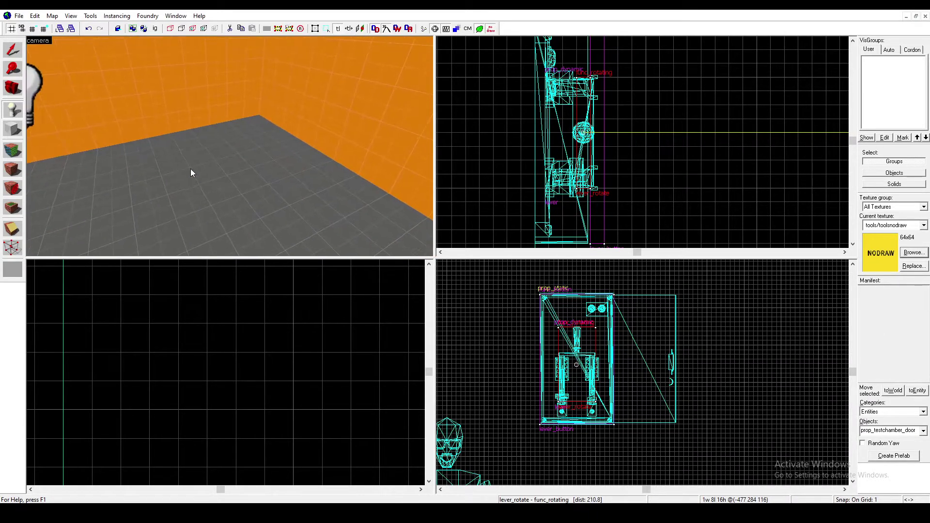
{"action": "left_click", "coordinate": [190, 169]}
Rotate the test chamber door to a yaw of about 72.5 degrees.
{"action": "key", "text": "s"}
{"action": "key", "text": "shift+s"}
{"action": "scroll", "coordinate": [628, 151], "scroll_direction": "down", "scroll_amount": 10}
{"action": "scroll", "coordinate": [656, 179], "scroll_direction": "up", "scroll_amount": 5}
{"action": "left_click", "coordinate": [702, 186]}
{"action": "left_click", "coordinate": [694, 221]}
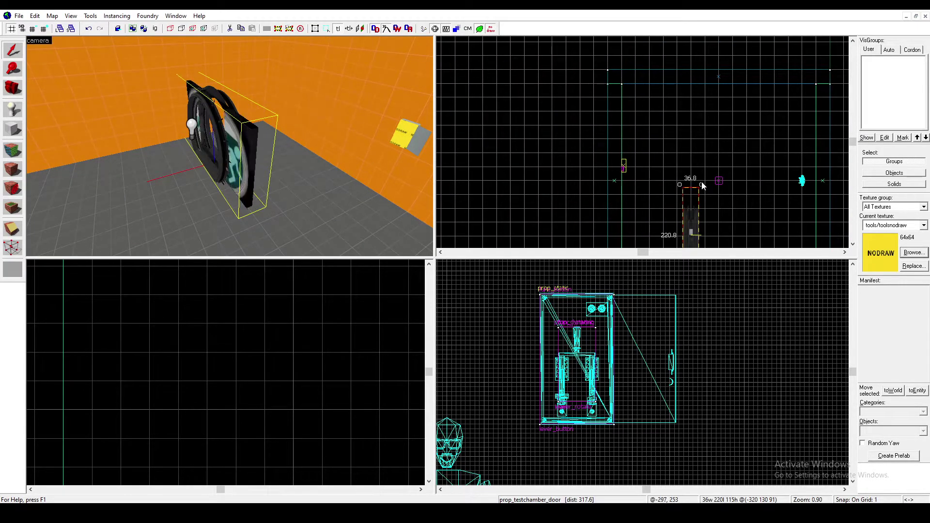
{"action": "left_click_drag", "start_coordinate": [702, 185], "coordinate": [599, 187]}
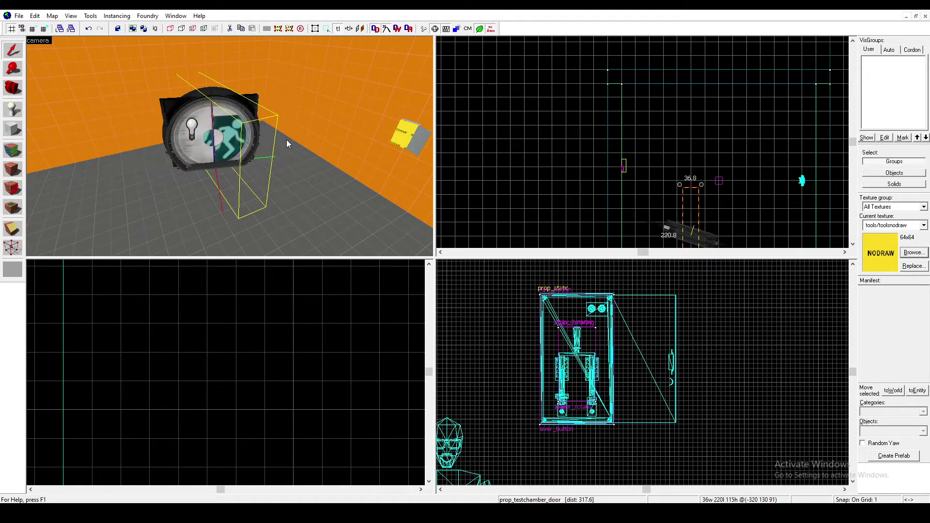
Name the prop_testchamber_door entity "door" and apply the change.
{"action": "scroll", "coordinate": [361, 163], "scroll_direction": "down", "scroll_amount": 2}
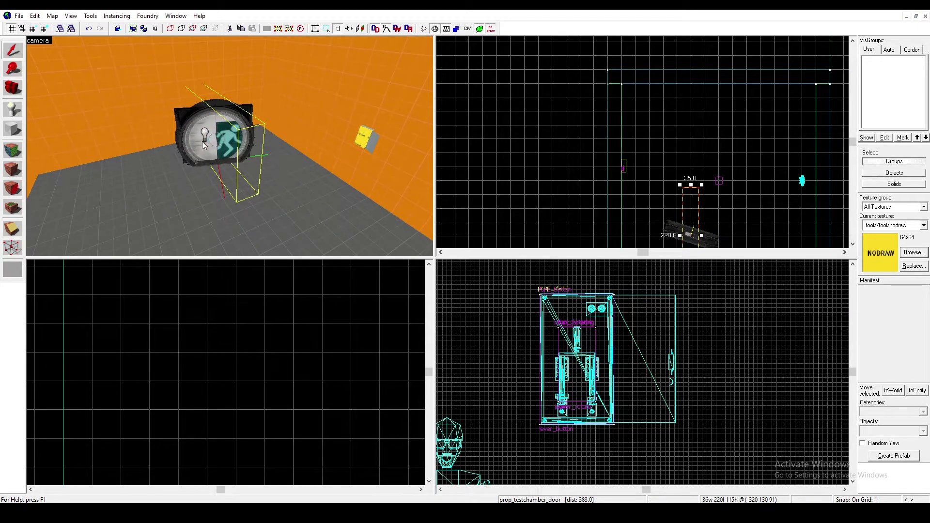
{"action": "double_click", "coordinate": [204, 145]}
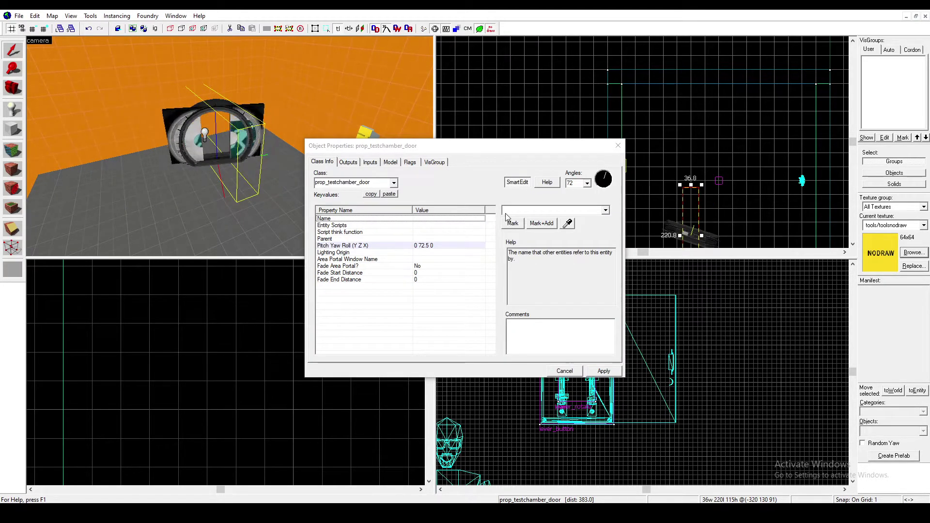
{"action": "type", "text": "door"}
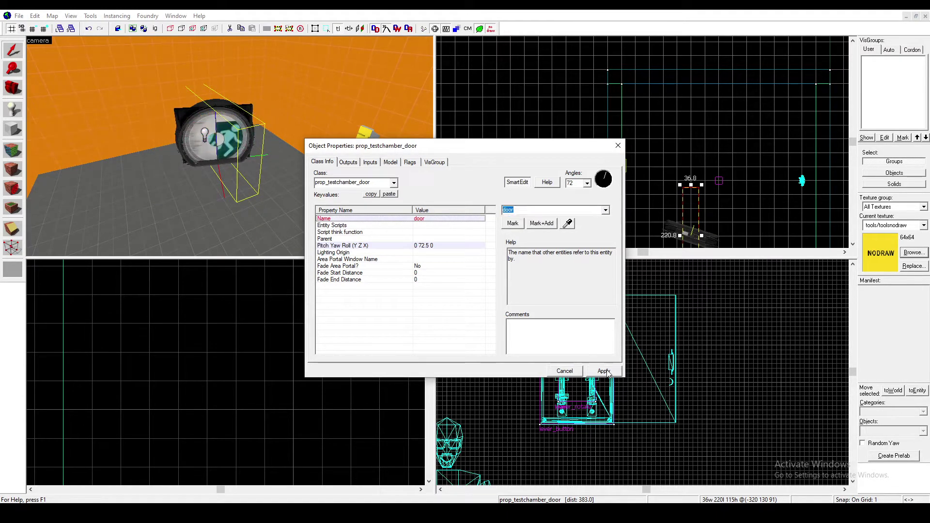
{"action": "left_click", "coordinate": [593, 370]}
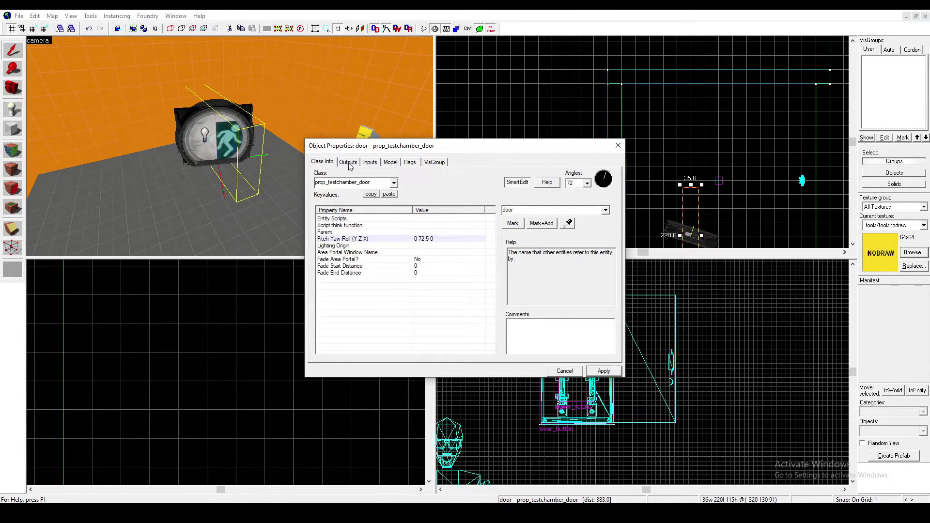
Duplicate the OnPressed output of lever_button that sends Stop to lever_rotate after 1.00 second.
{"action": "left_click", "coordinate": [298, 173]}
{"action": "key", "text": "d"}
{"action": "left_click", "coordinate": [255, 135]}
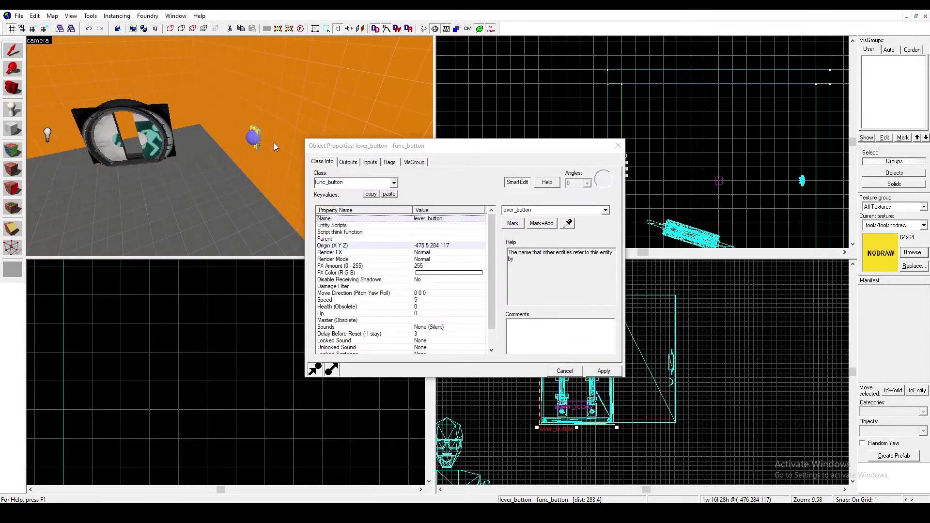
{"action": "left_click", "coordinate": [348, 162]}
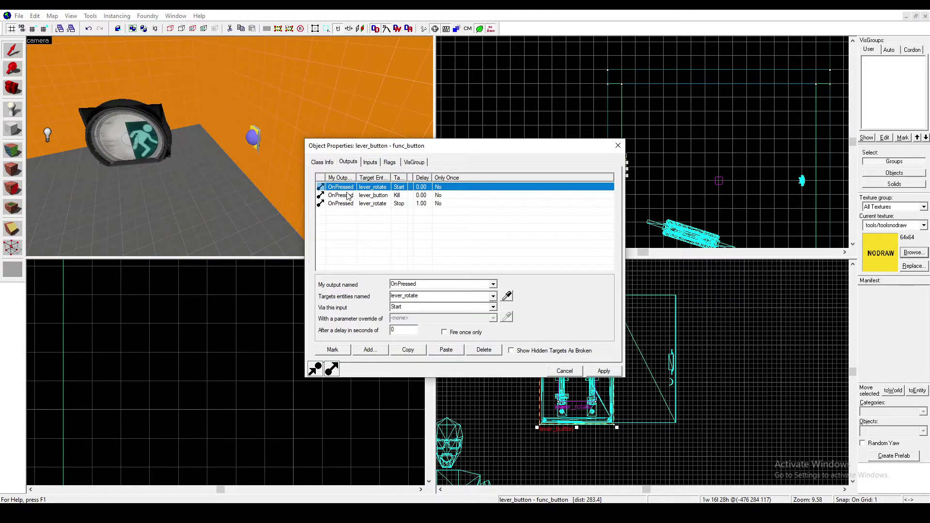
{"action": "left_click", "coordinate": [412, 204]}
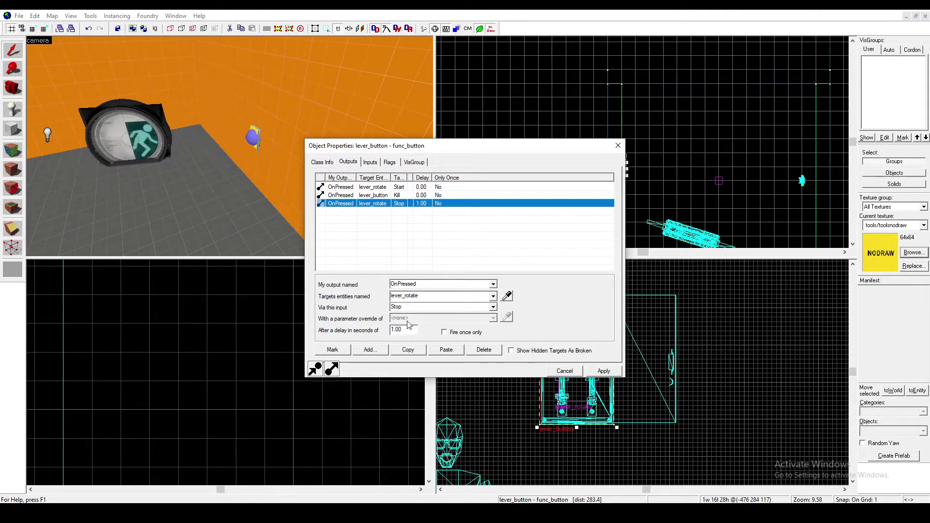
{"action": "left_click", "coordinate": [408, 349]}
{"action": "left_click", "coordinate": [446, 349]}
{"action": "left_click", "coordinate": [406, 204]}
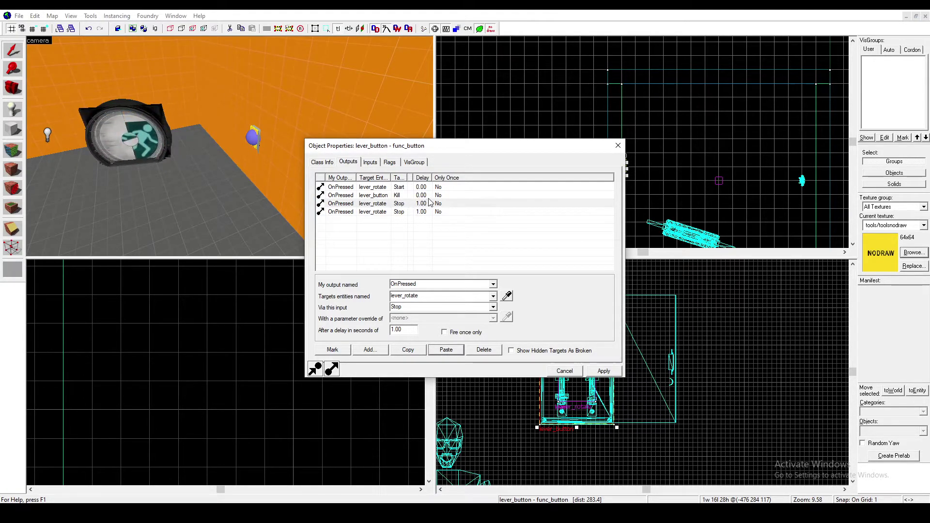
Retarget the duplicated OnPressed output of lever_button to the entity named door.
{"action": "left_click", "coordinate": [399, 212]}
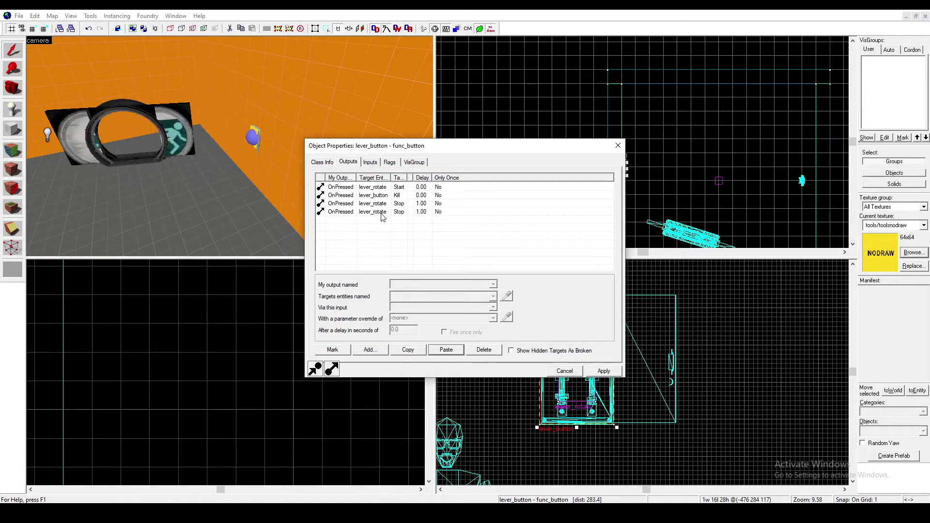
{"action": "left_click", "coordinate": [494, 296]}
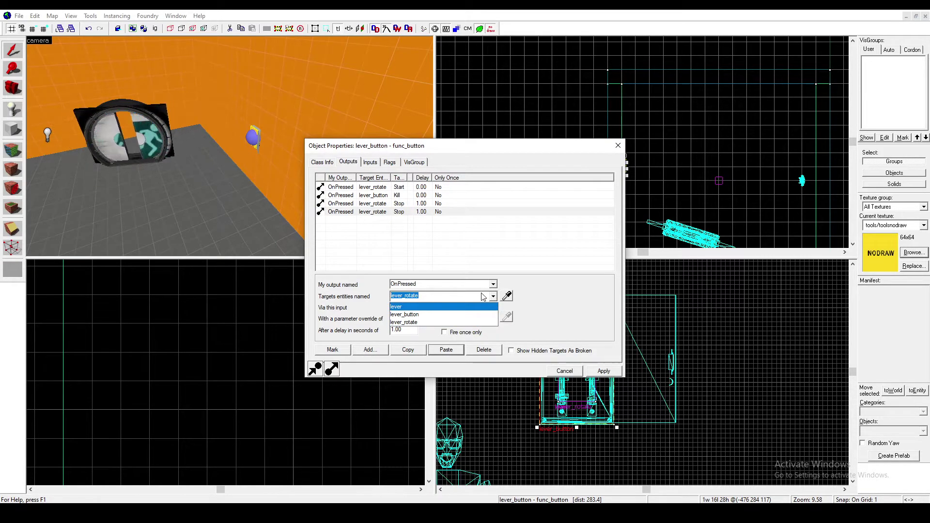
{"action": "key", "text": "BackSpace"}
{"action": "type", "text": "door"}
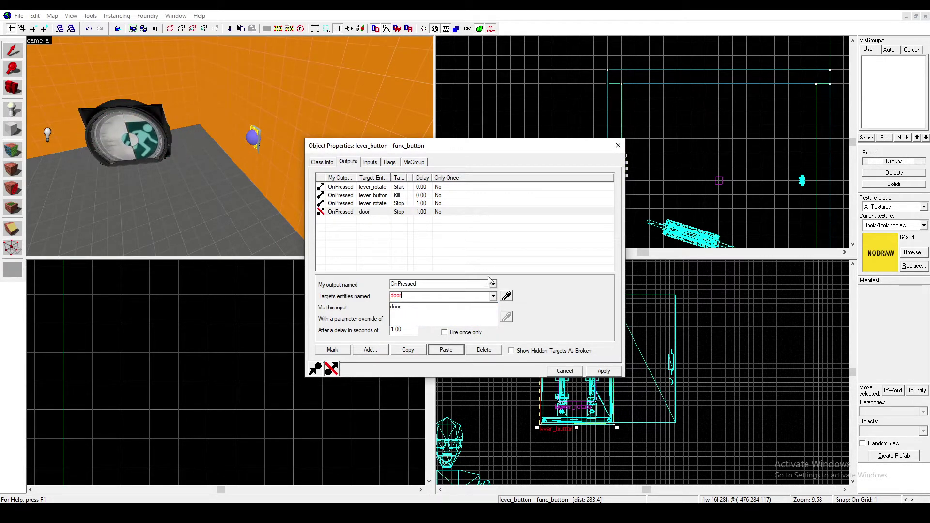
Set the Name of the unnamed prop_testchamber_door entity to "door" and apply it.
{"action": "left_click", "coordinate": [125, 141]}
{"action": "left_click", "coordinate": [165, 138]}
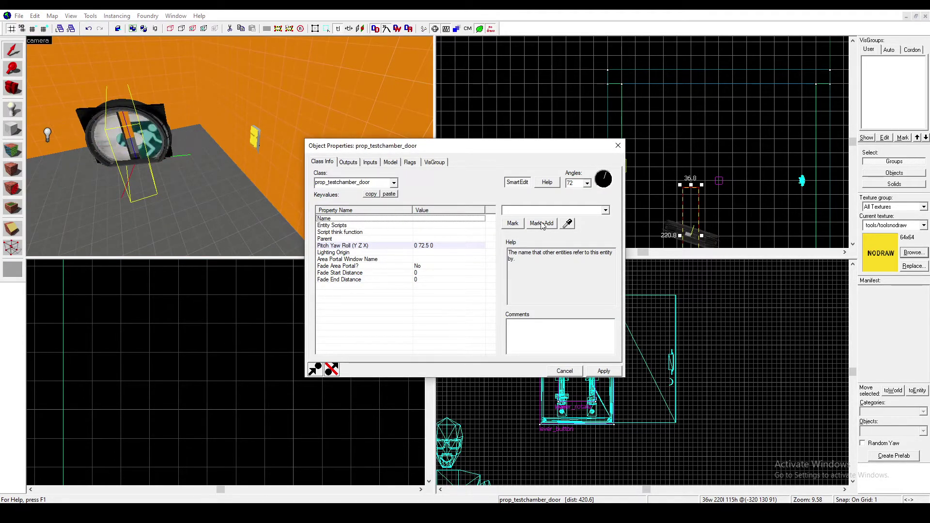
{"action": "left_click", "coordinate": [522, 207]}
{"action": "type", "text": "door"}
{"action": "left_click", "coordinate": [603, 372]}
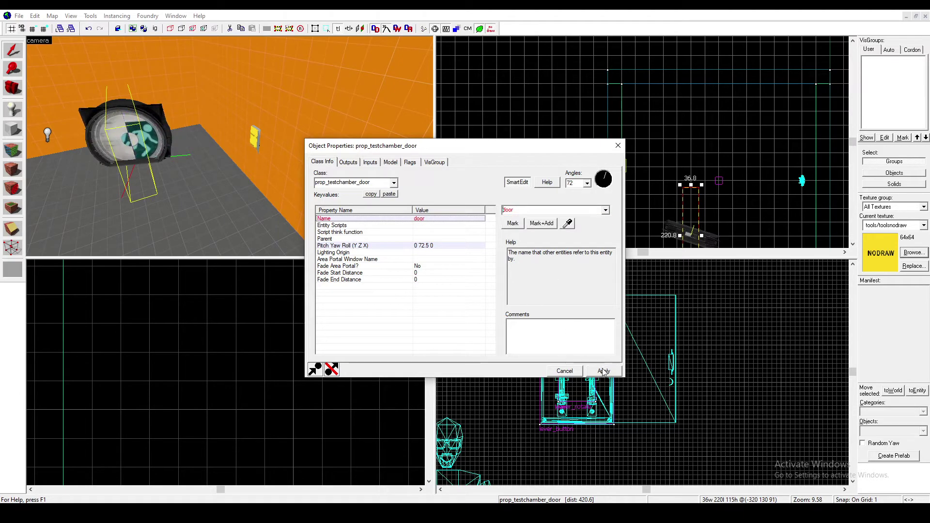
Change the input of lever_button's OnPressed output targeting door to Open, apply it and close the object properties.
{"action": "left_click", "coordinate": [256, 132]}
{"action": "left_click", "coordinate": [348, 162]}
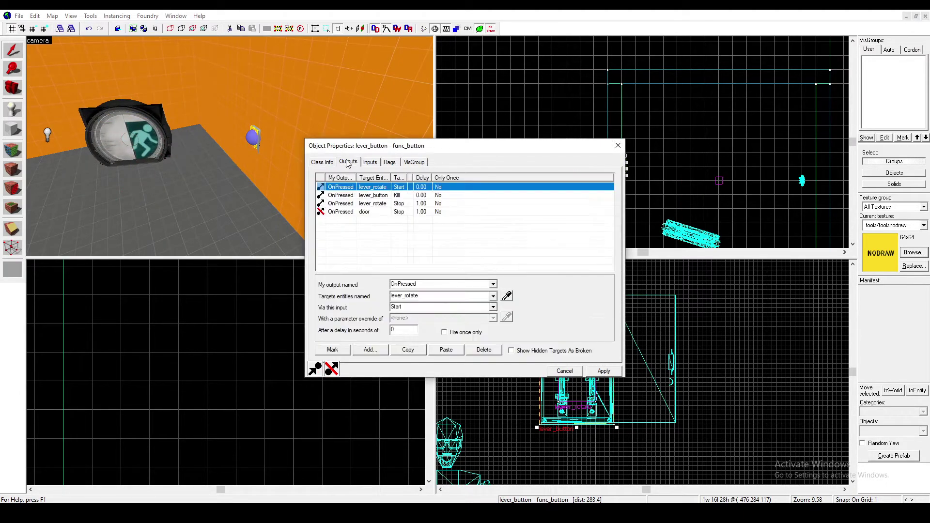
{"action": "left_click", "coordinate": [369, 211]}
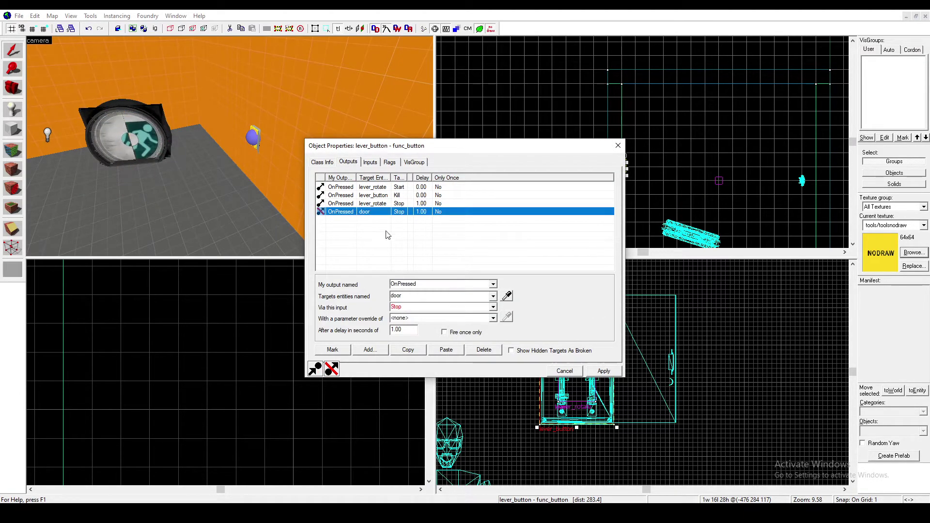
{"action": "left_click", "coordinate": [493, 307]}
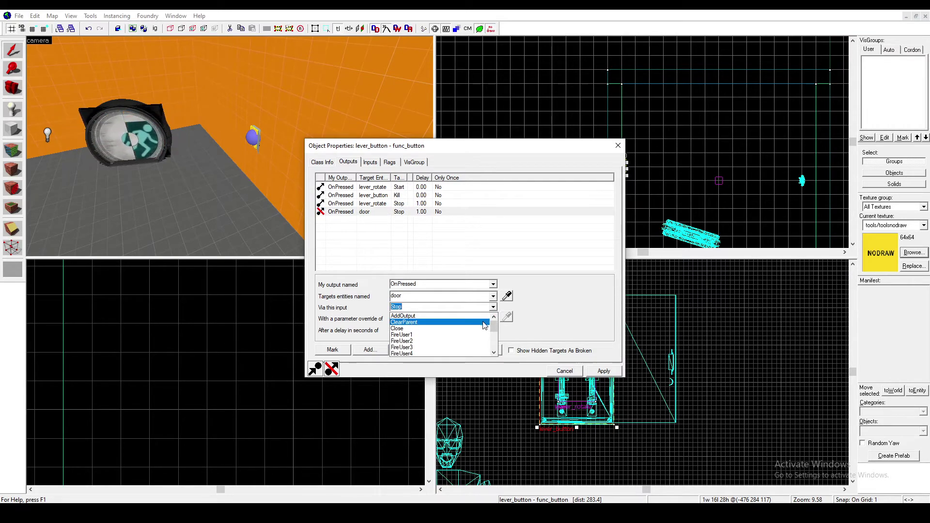
{"action": "scroll", "coordinate": [479, 333], "scroll_direction": "down", "scroll_amount": 3}
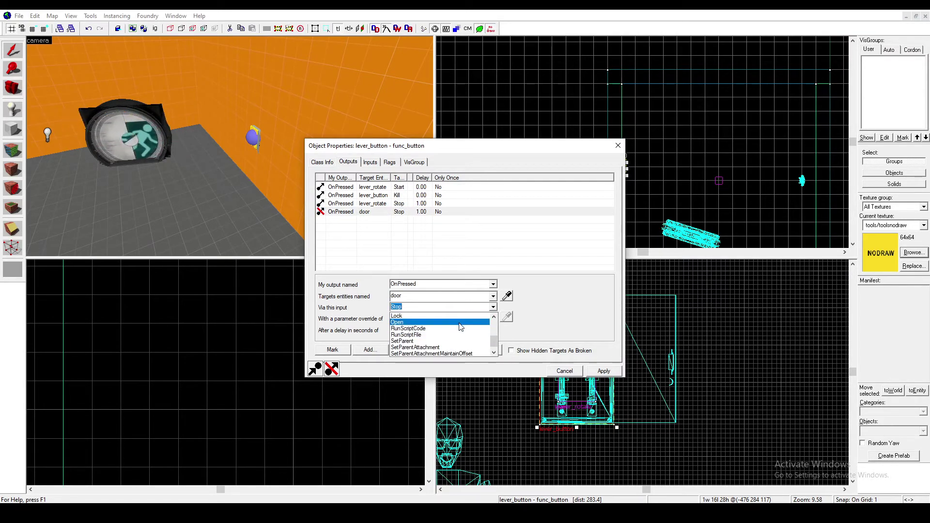
{"action": "left_click", "coordinate": [460, 323]}
{"action": "left_click", "coordinate": [419, 187]}
{"action": "left_click", "coordinate": [427, 214]}
{"action": "left_click", "coordinate": [601, 372]}
{"action": "left_click", "coordinate": [617, 146]}
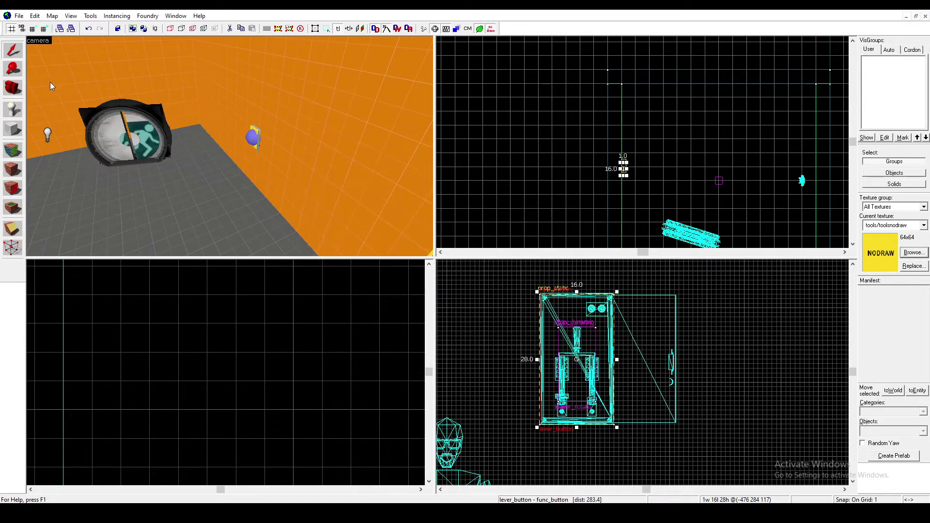
Compile the map with BSP, VIS and RAD all set to Normal and run it in the game.
{"action": "left_click", "coordinate": [19, 16]}
{"action": "left_click", "coordinate": [58, 131]}
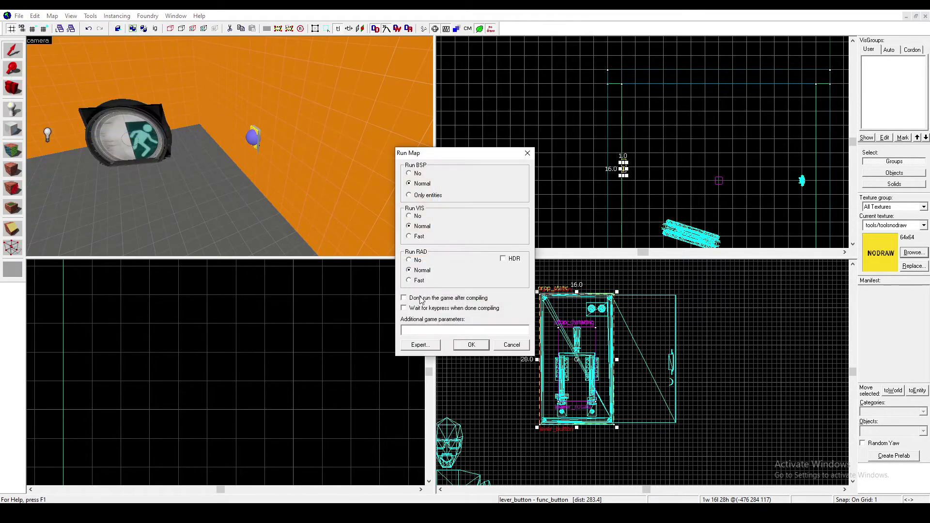
{"action": "left_click", "coordinate": [456, 347]}
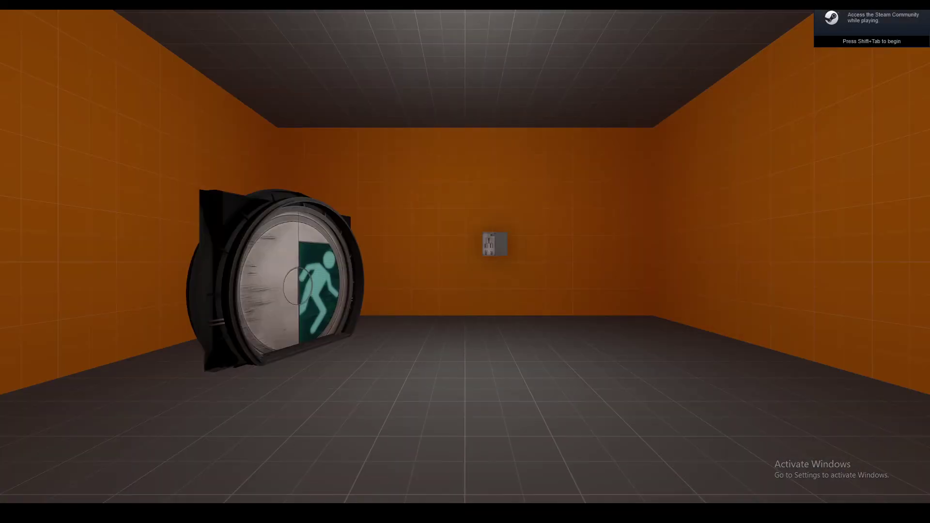
Walk up to the breaker box in game and use its lever to test the test chamber door.
{"action": "key", "text": "w"}
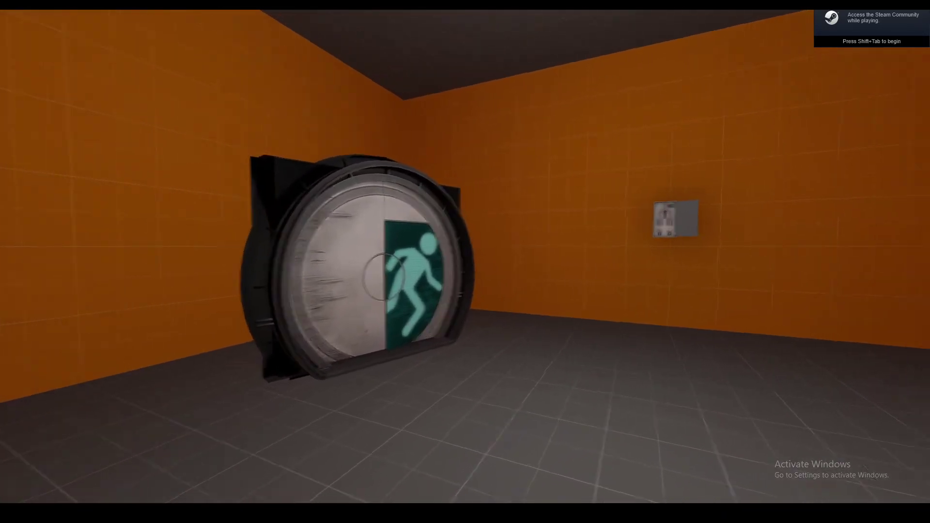
{"action": "key", "text": "w"}
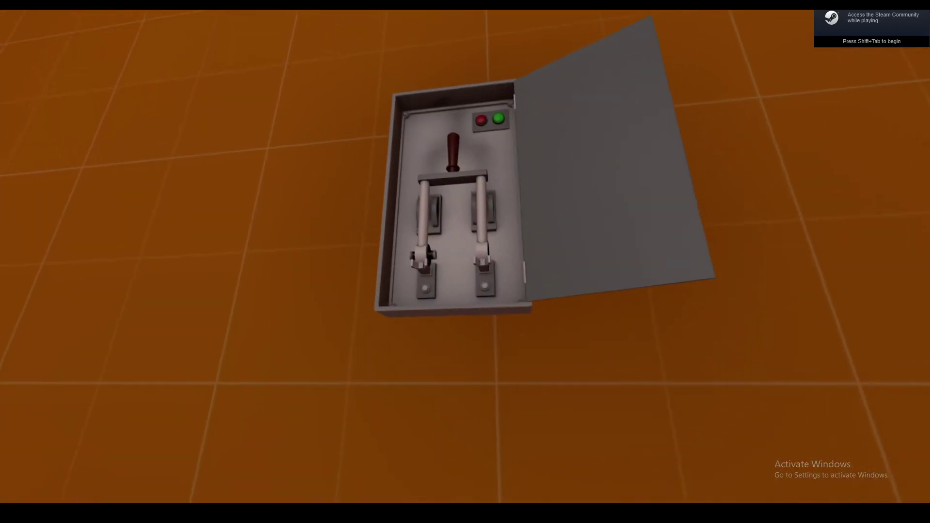
{"action": "key", "text": "e"}
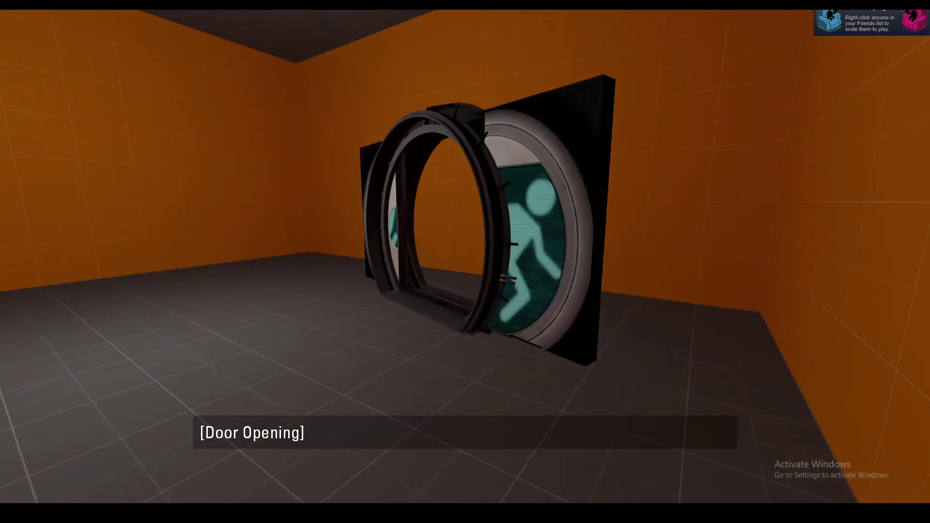